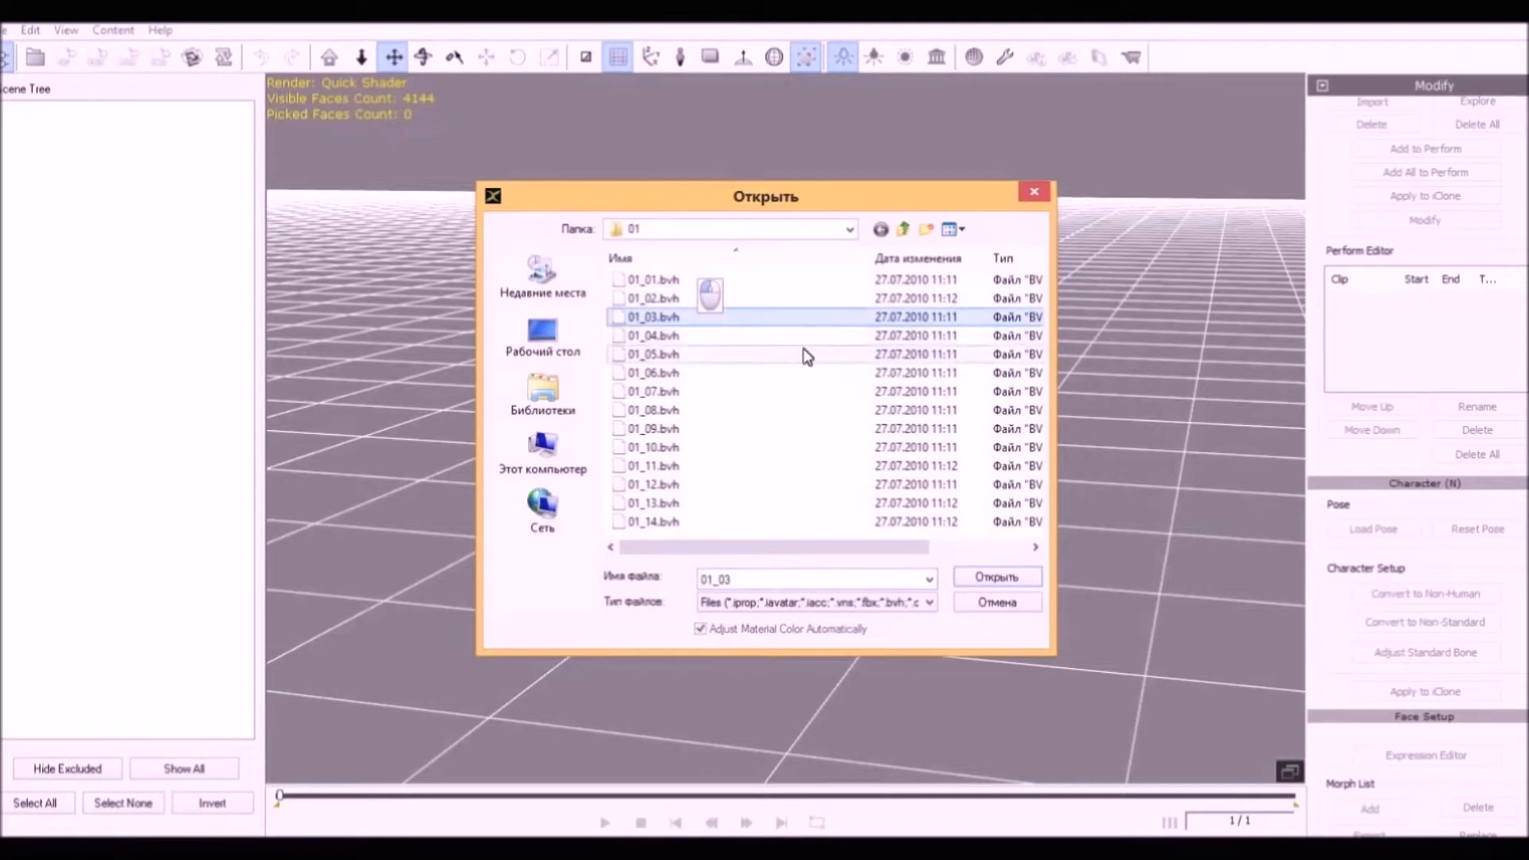
Open the 01_03.bvh motion file and align its skeleton to the ground and to the center.
left_click(1012, 575)
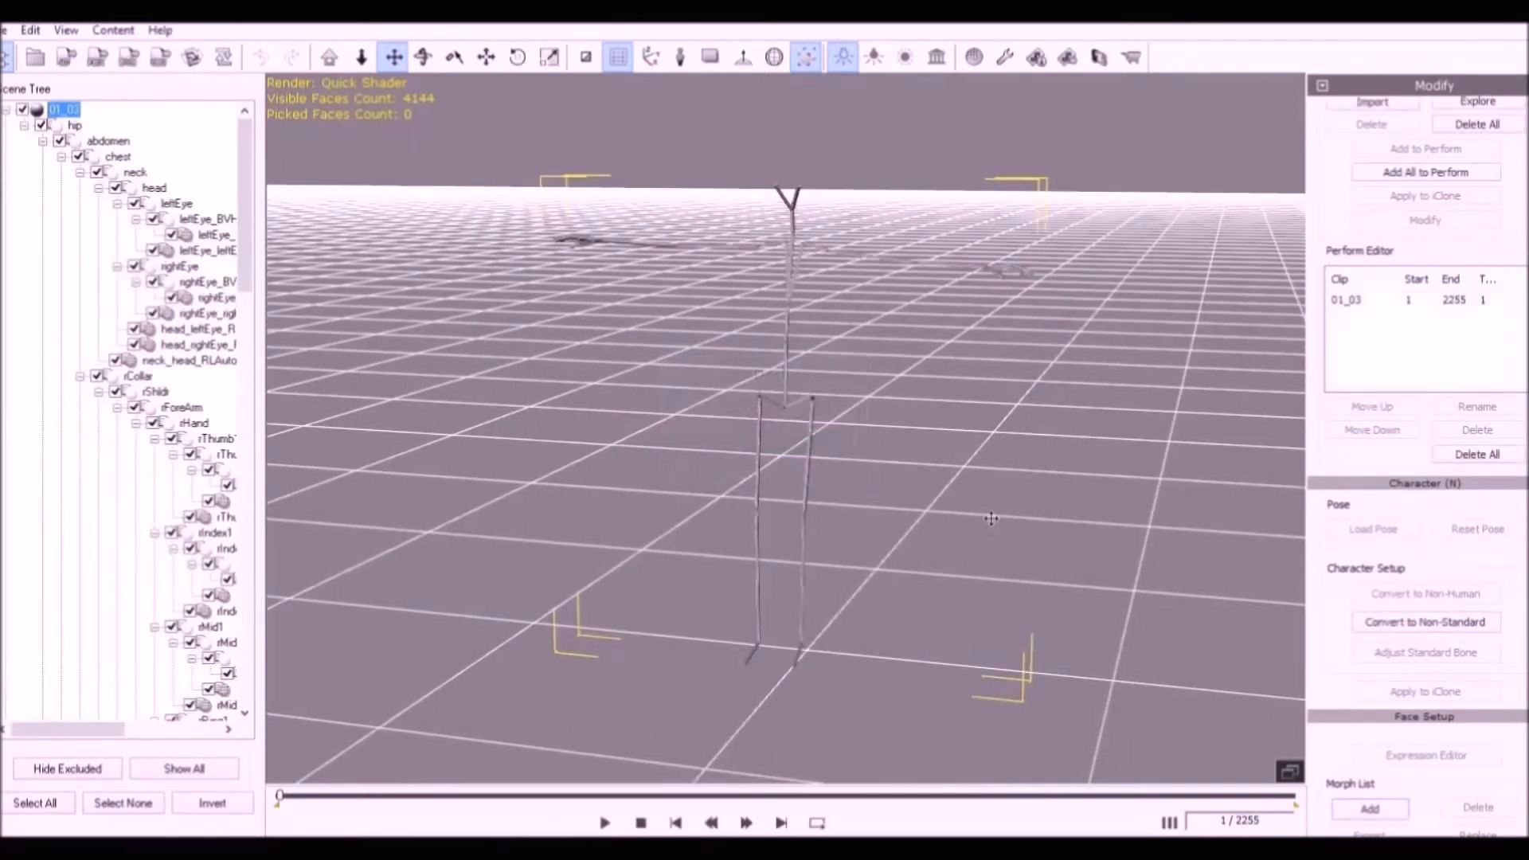
scroll(1425, 398, "down", 3)
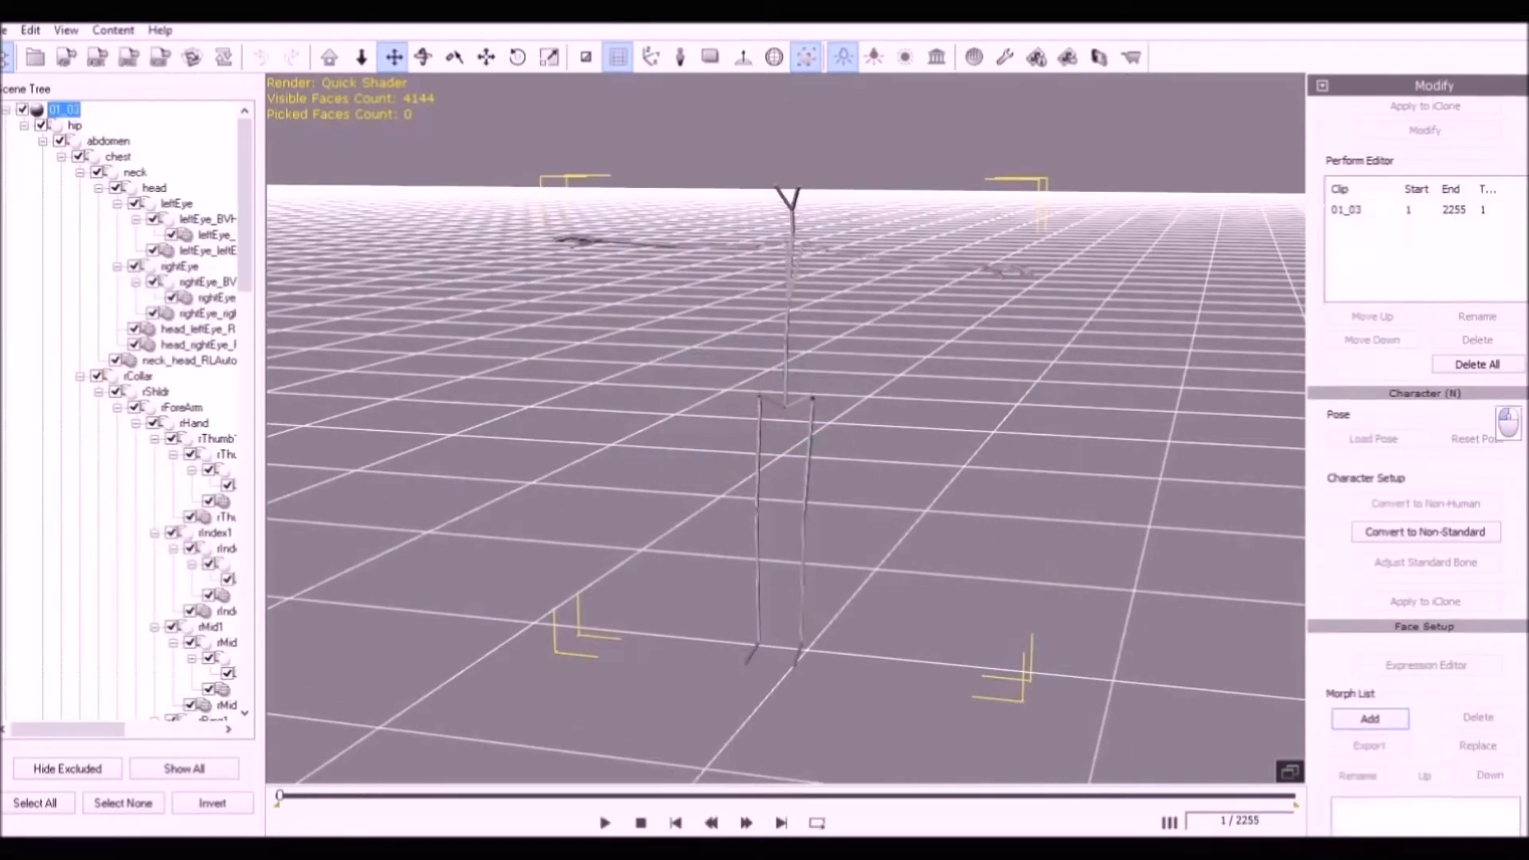
scroll(1426, 398, "up", 5)
scroll(1517, 298, "up", 5)
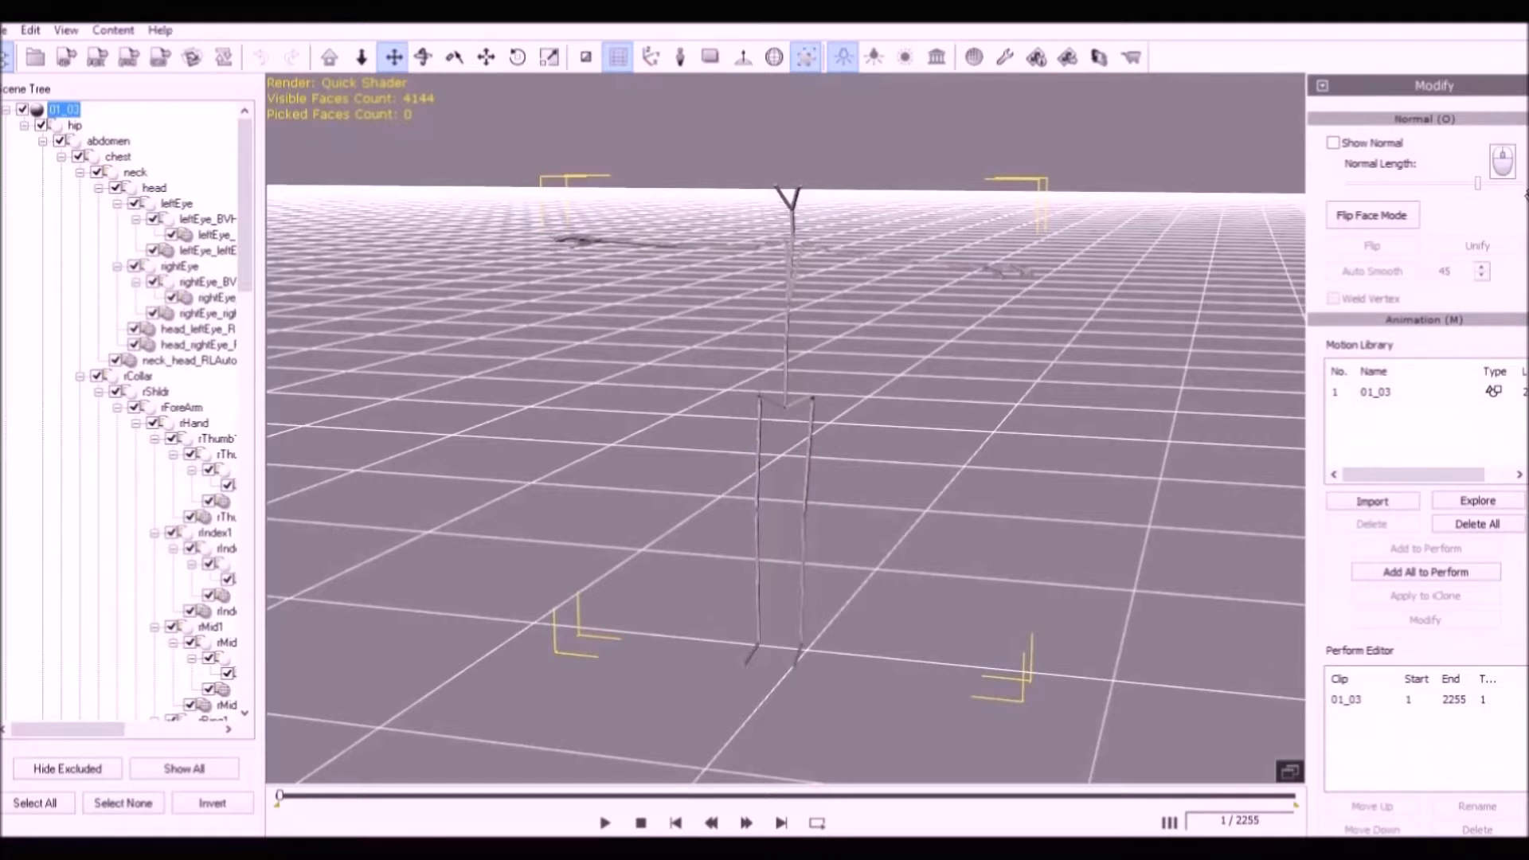
scroll(1501, 170, "up", 3)
scroll(1502, 169, "up", 5)
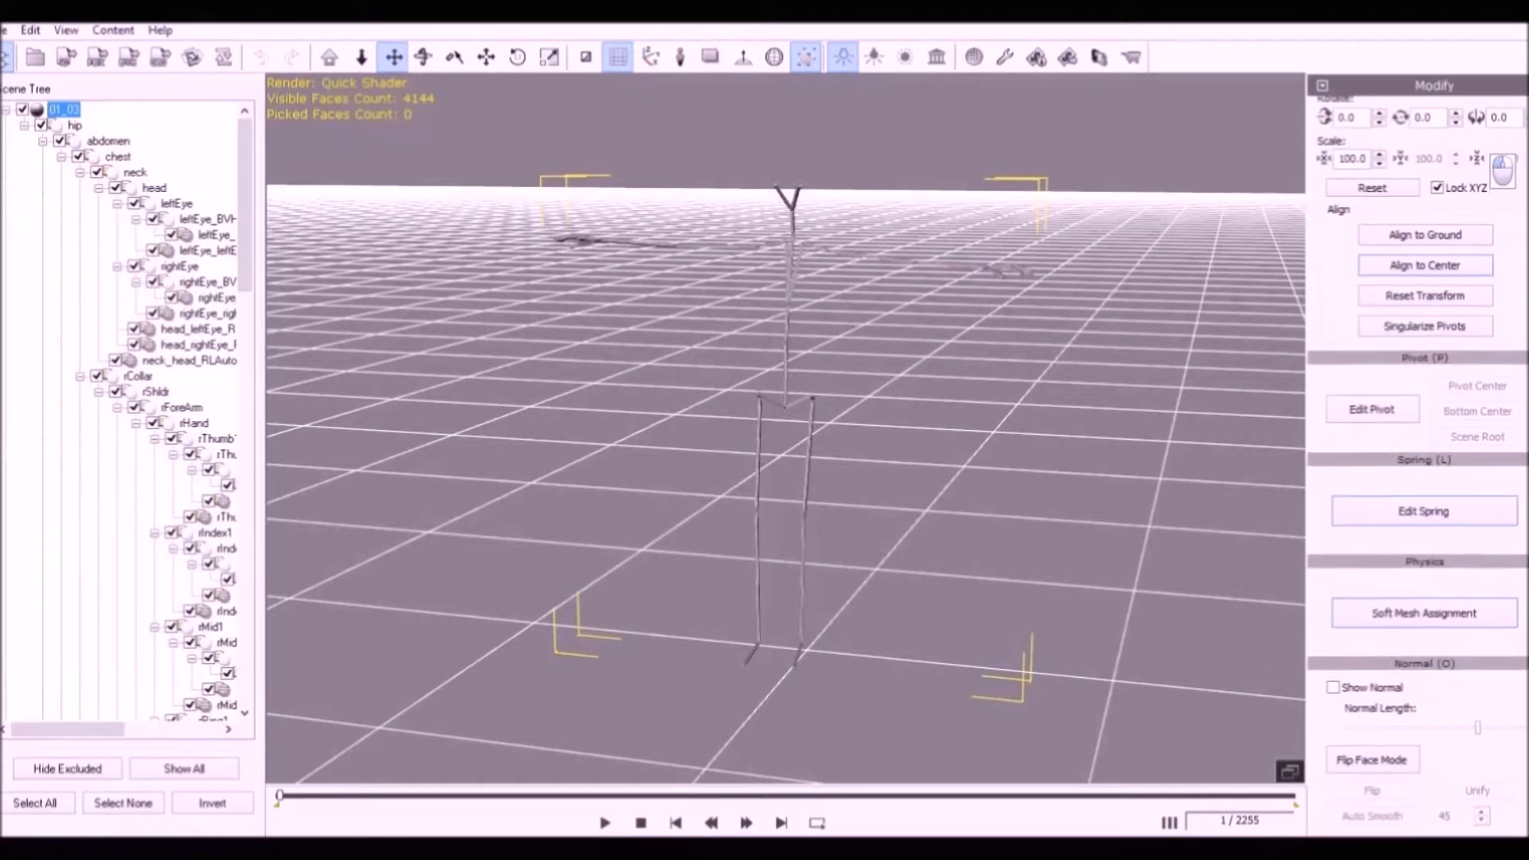
left_click(1440, 230)
left_click(1446, 259)
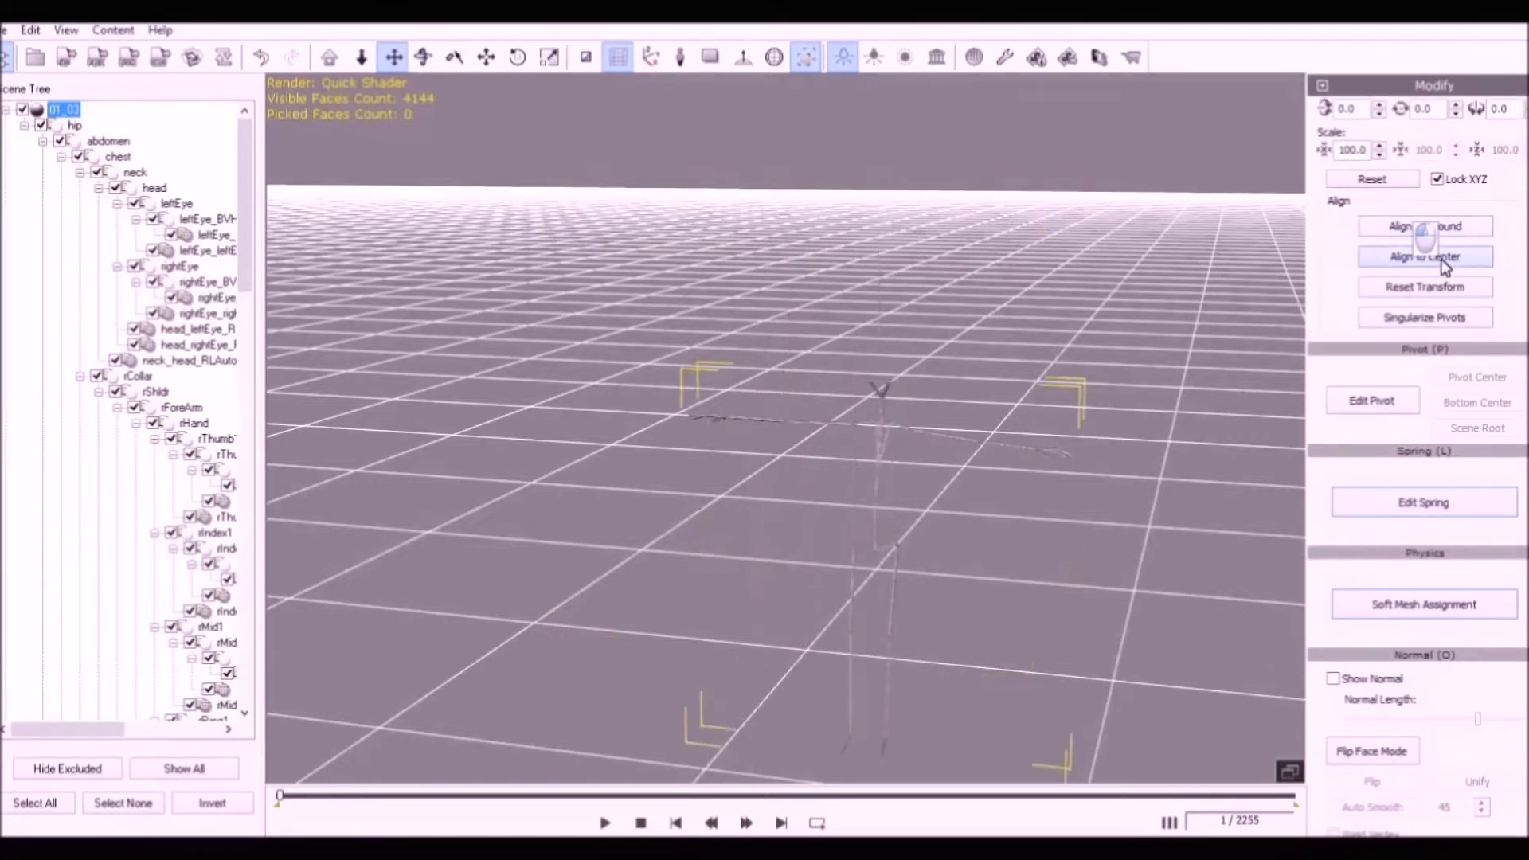
scroll(1425, 239, "up", 2)
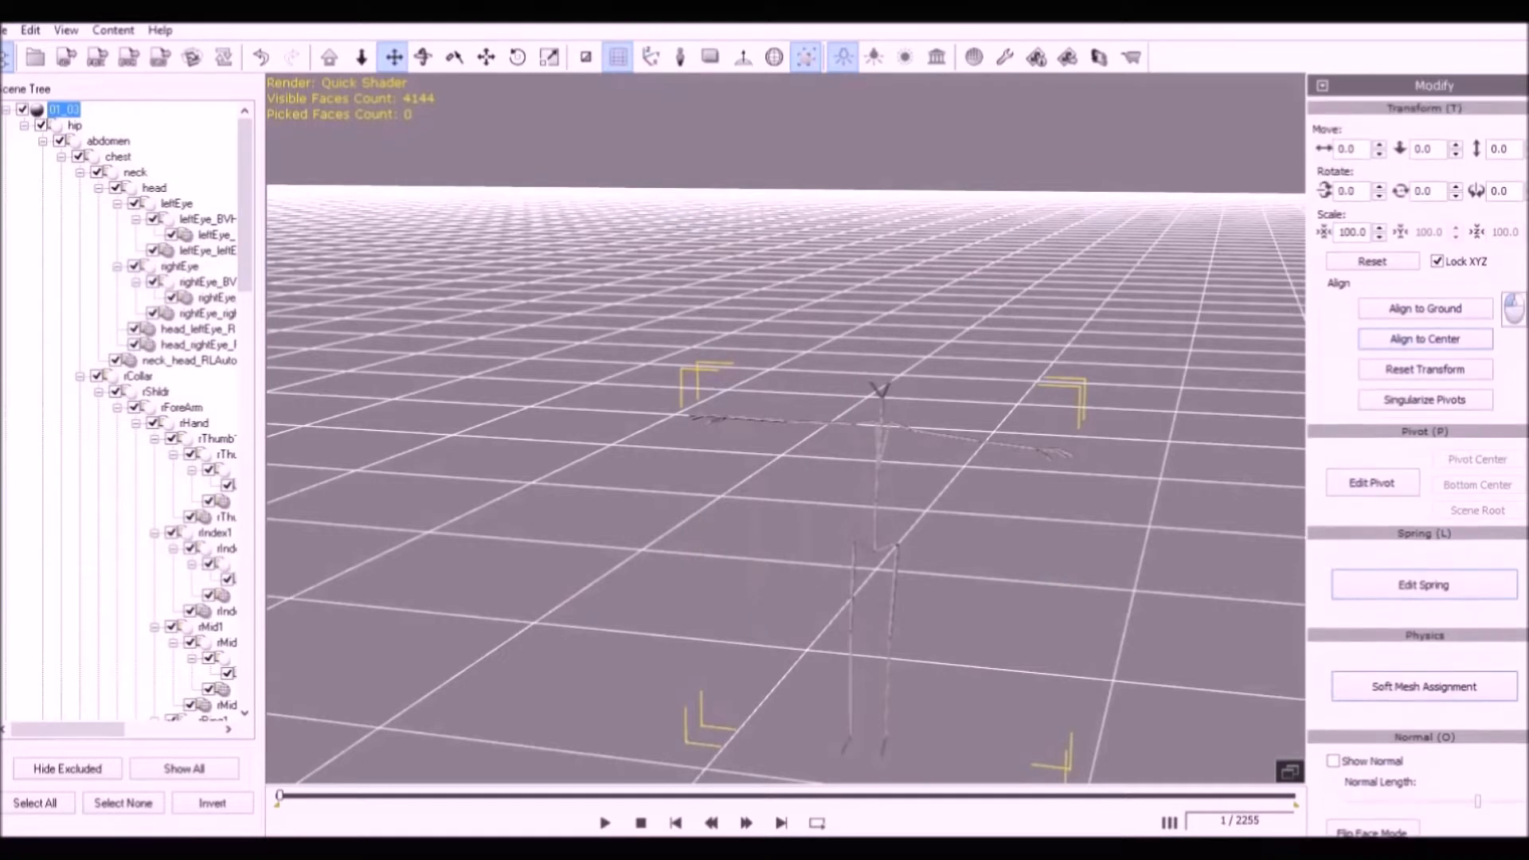
Convert the skeleton to a non-standard character, using the Daz4 Genesis preset and making the 00_Tpose characterization active.
scroll(1494, 701, "down", 5)
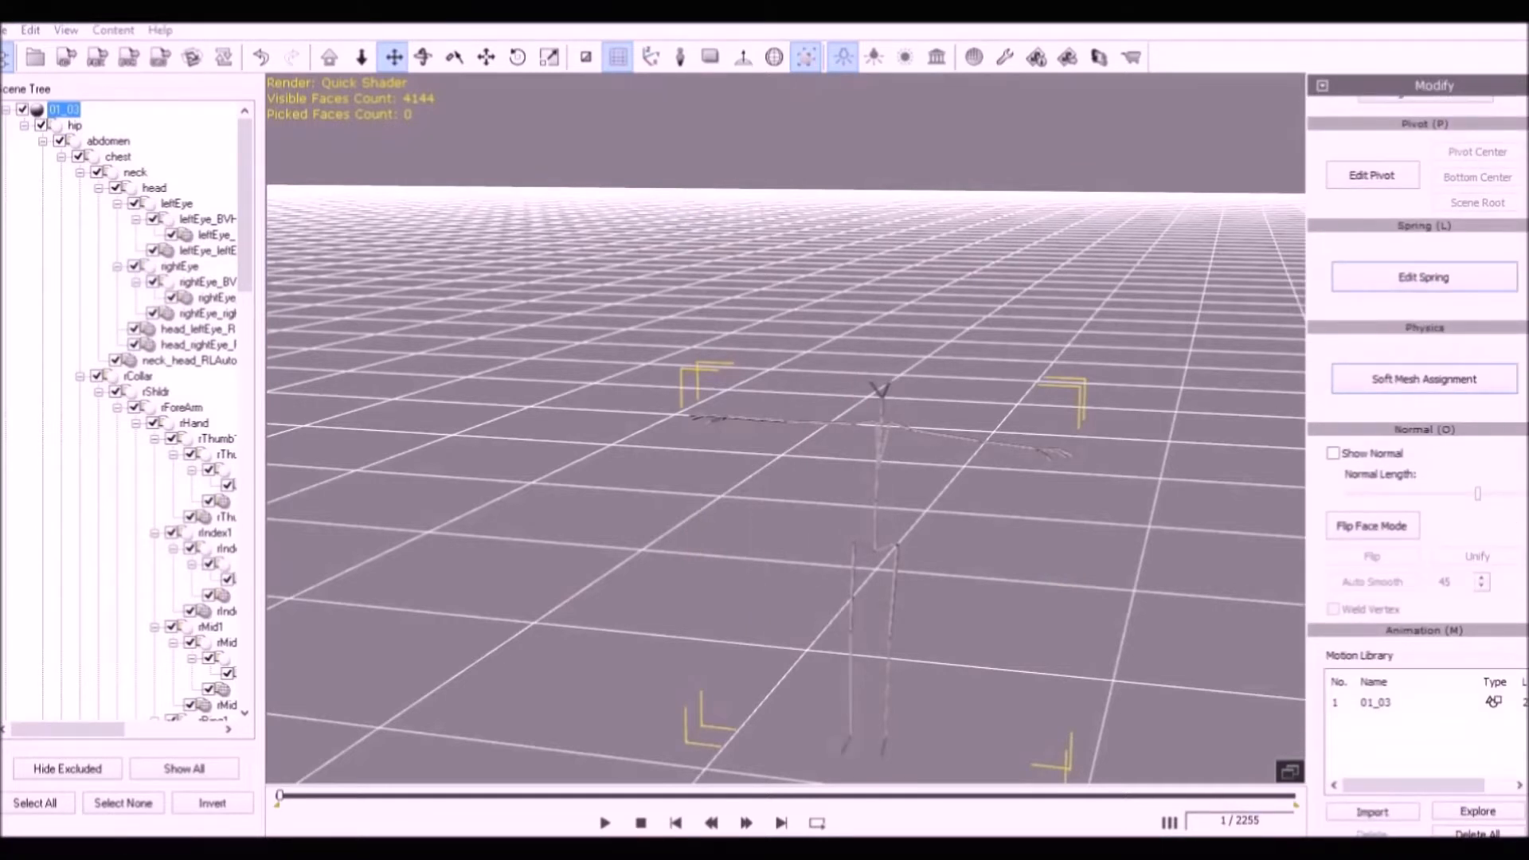
scroll(1509, 646, "up", 1)
scroll(1425, 461, "up", 1)
scroll(1425, 462, "down", 12)
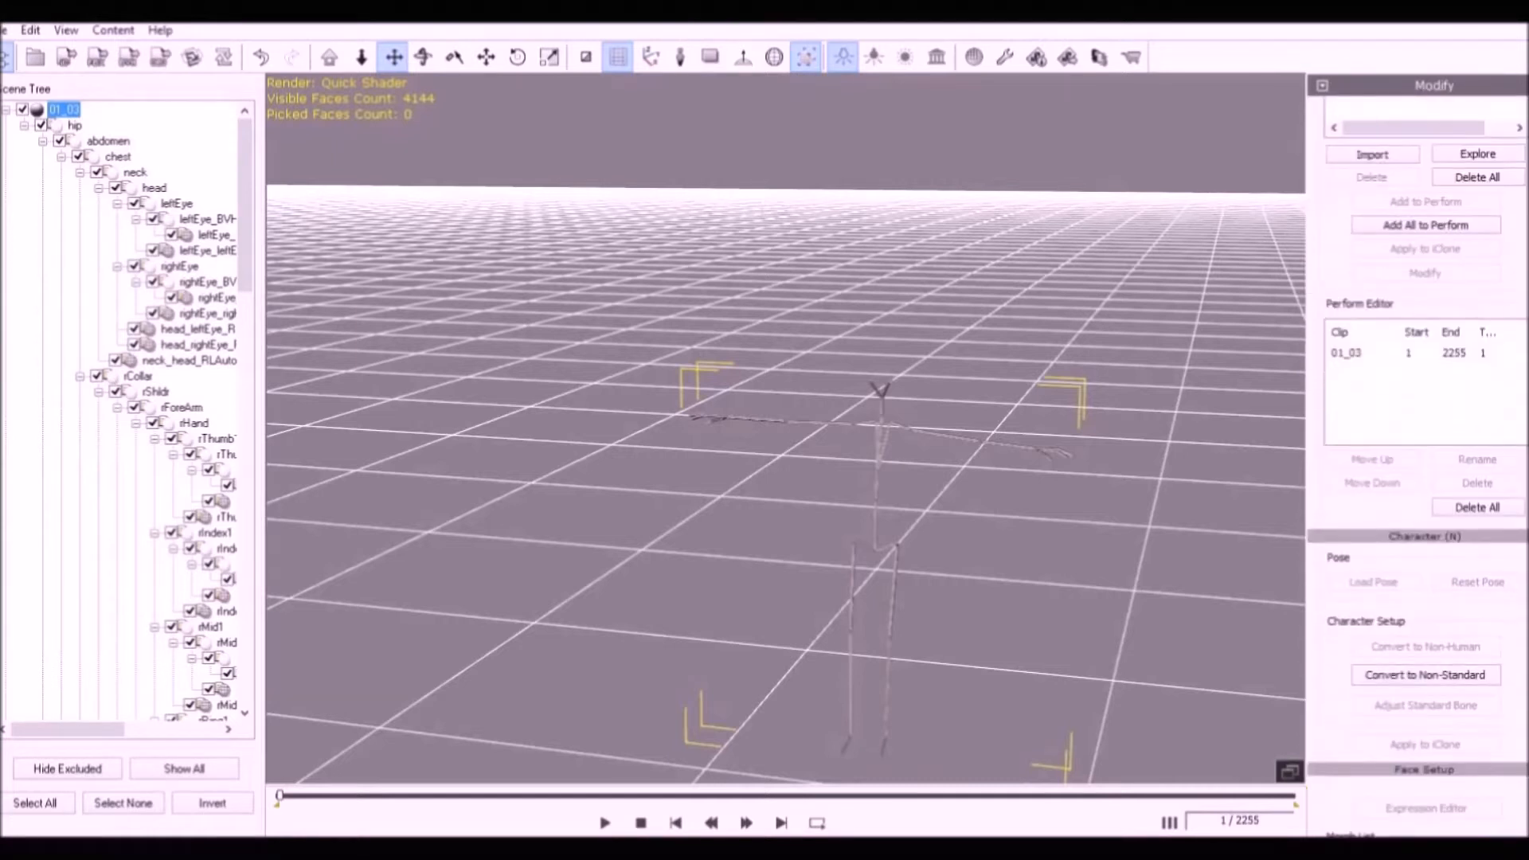
left_click(1443, 677)
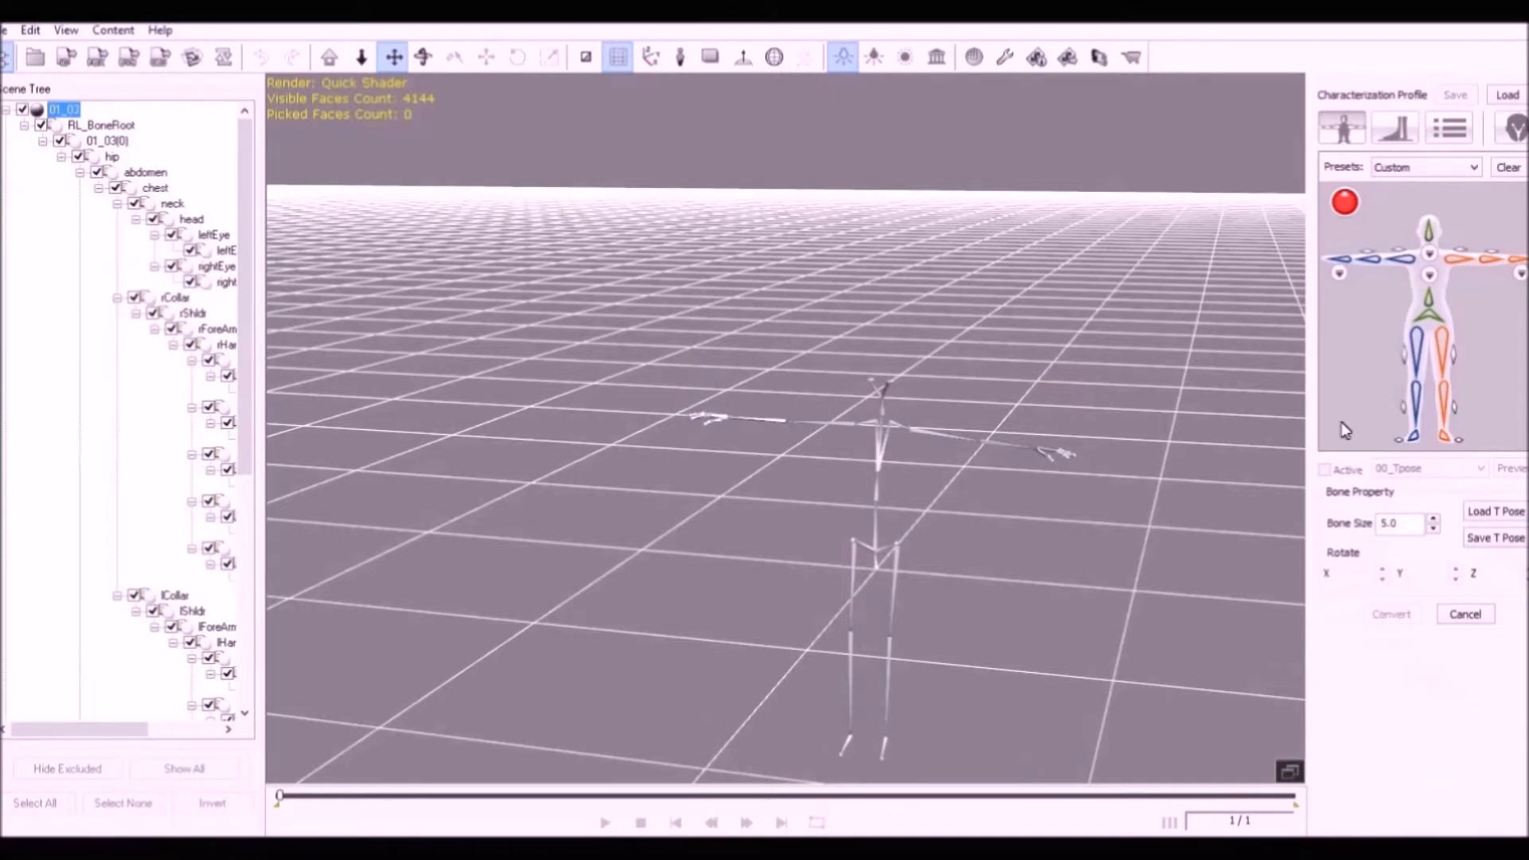
left_click(1469, 170)
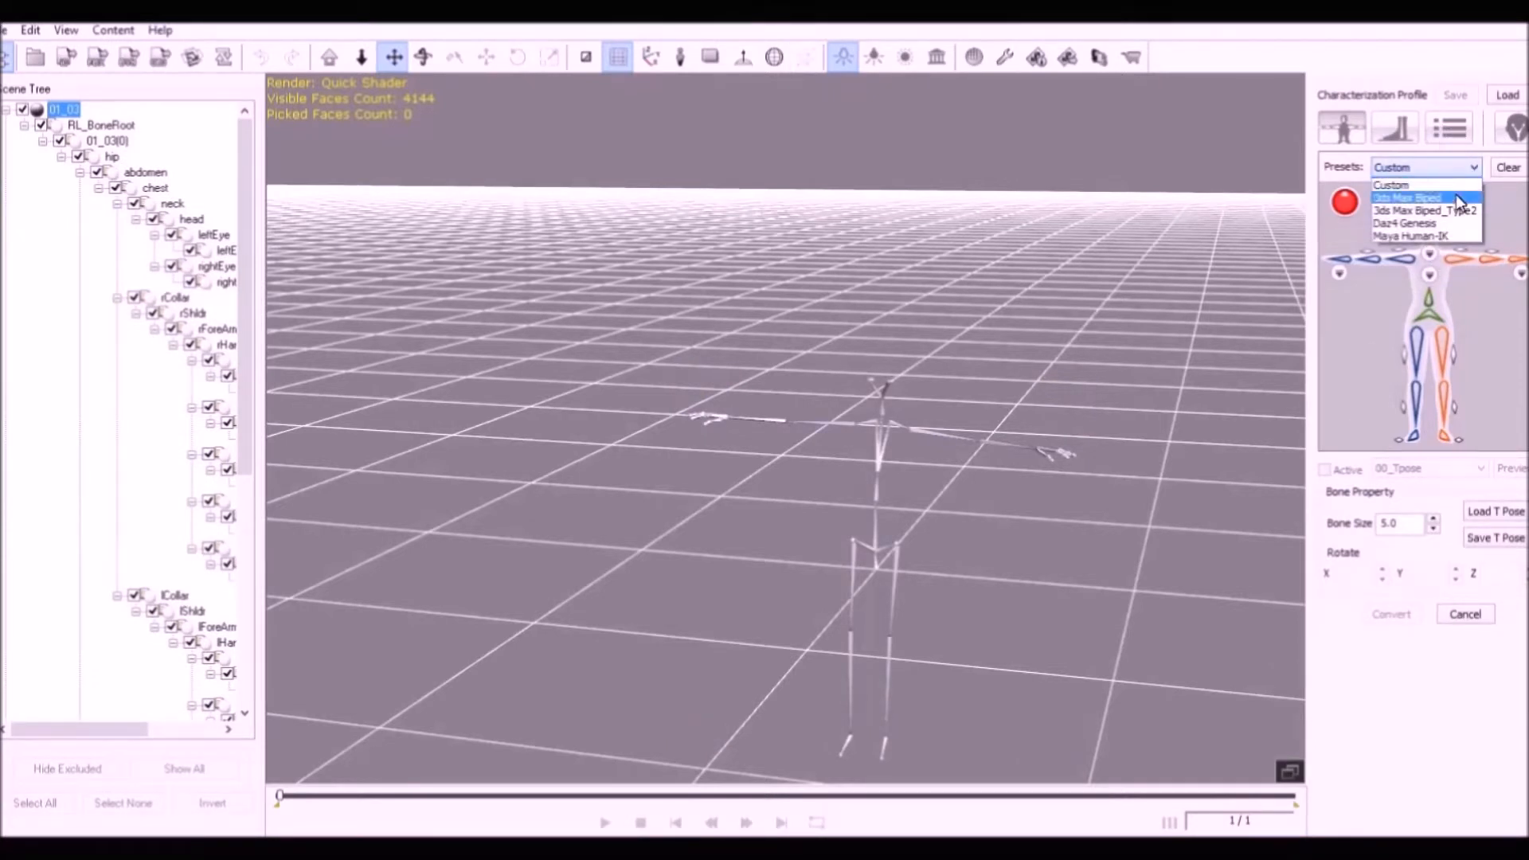
left_click(1425, 223)
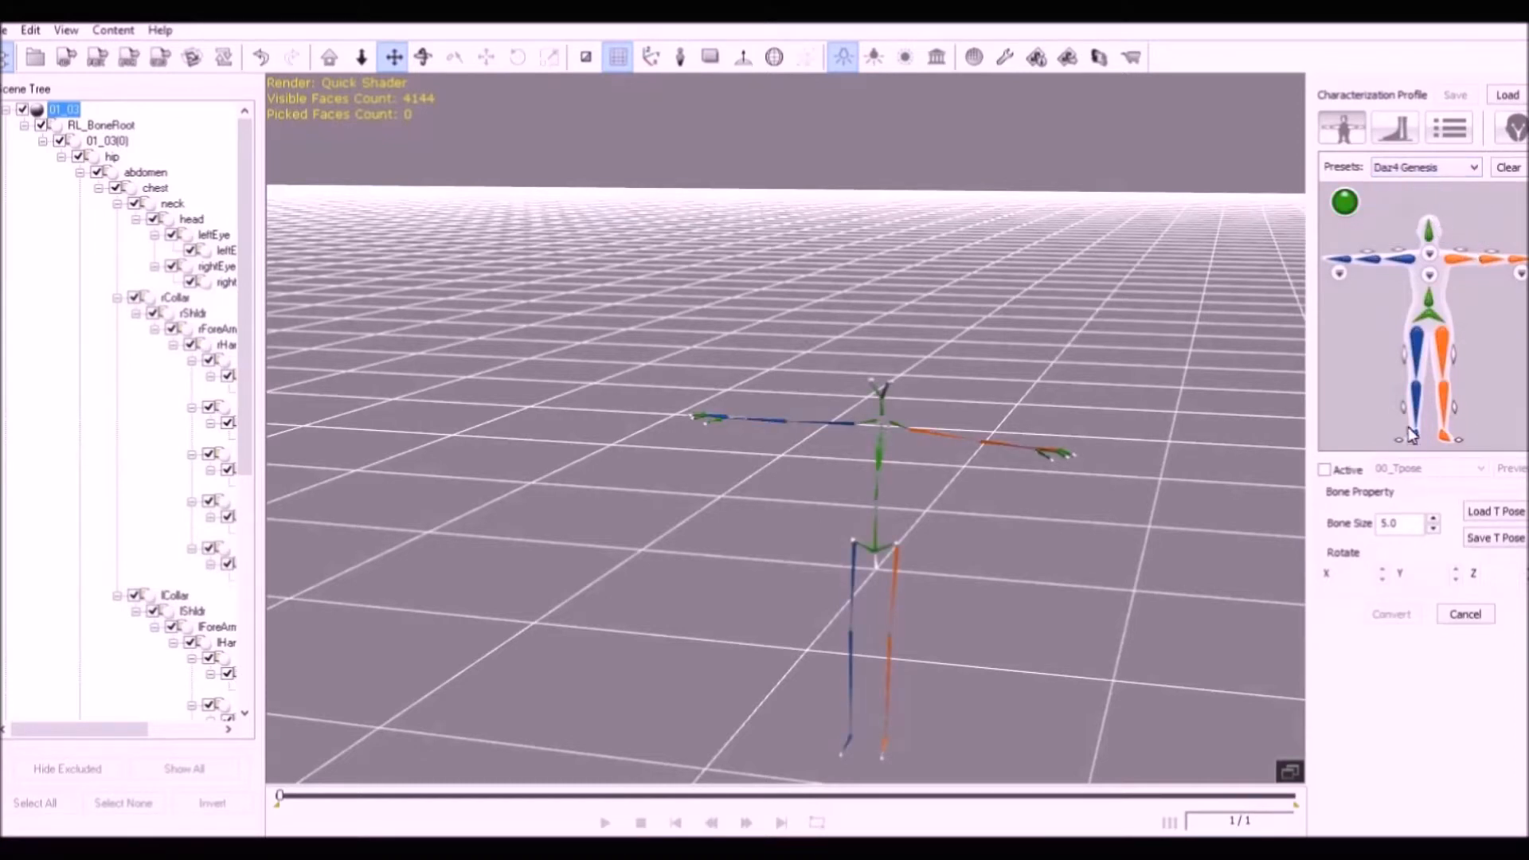
left_click(1328, 471)
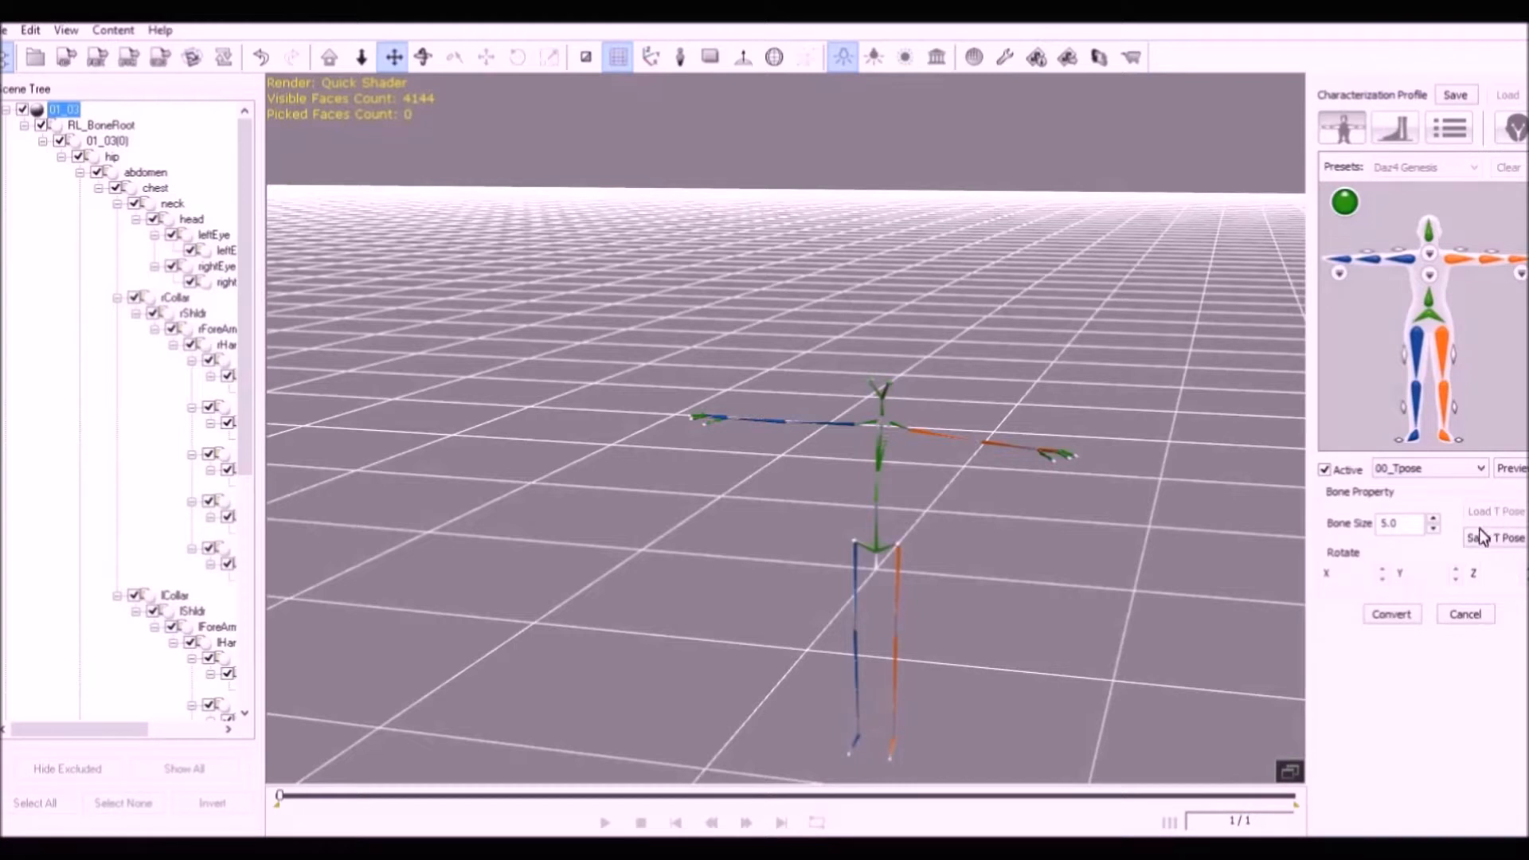
left_click(1393, 618)
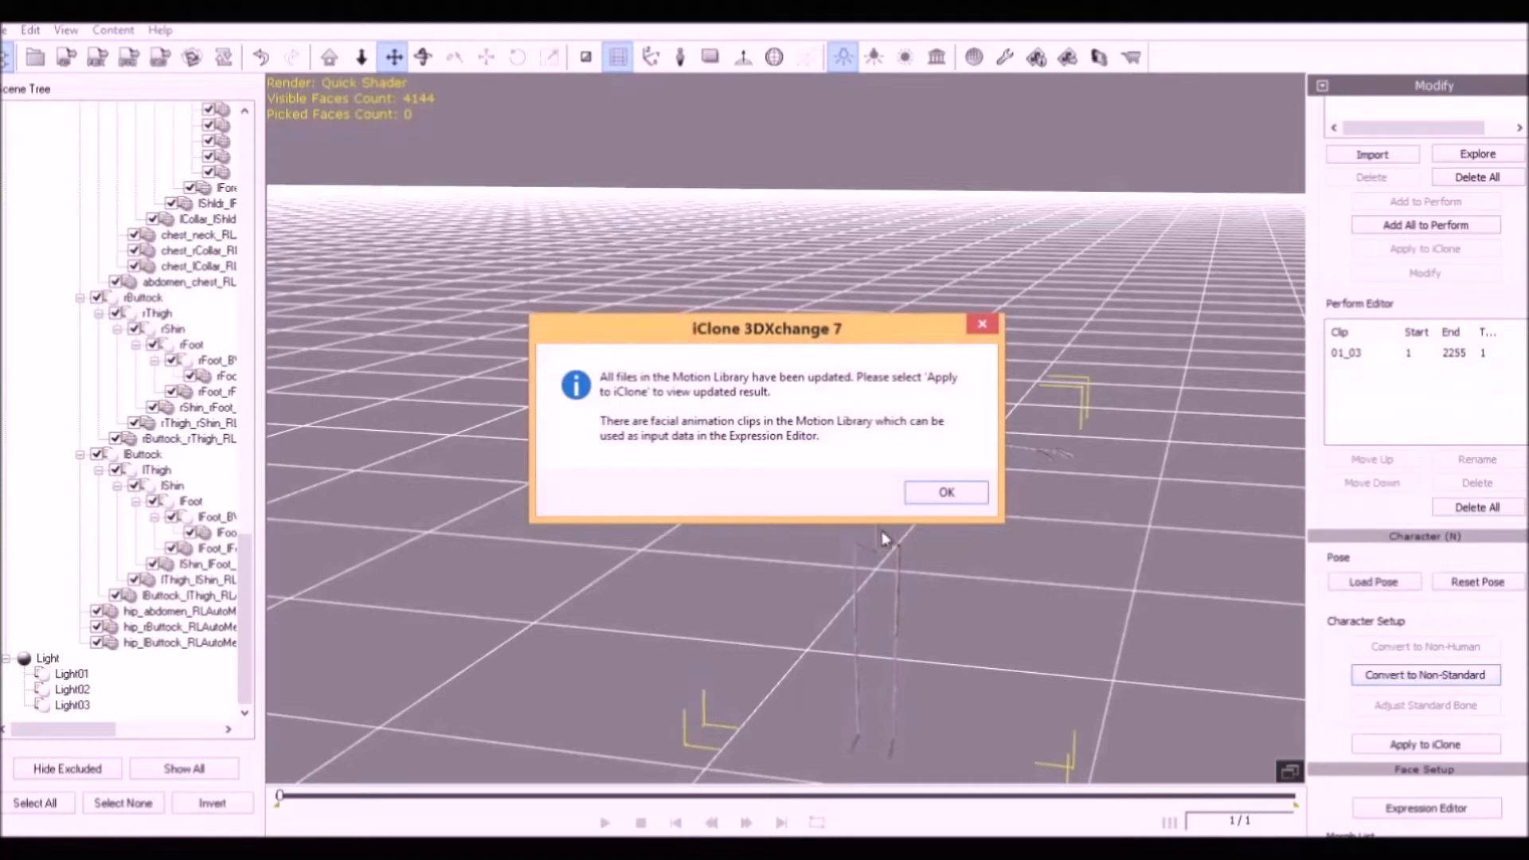
left_click(930, 493)
Load the 01_03 clip from the Motion Library onto the converted character and play it, returning to the first frame.
scroll(1142, 462, "down", 2)
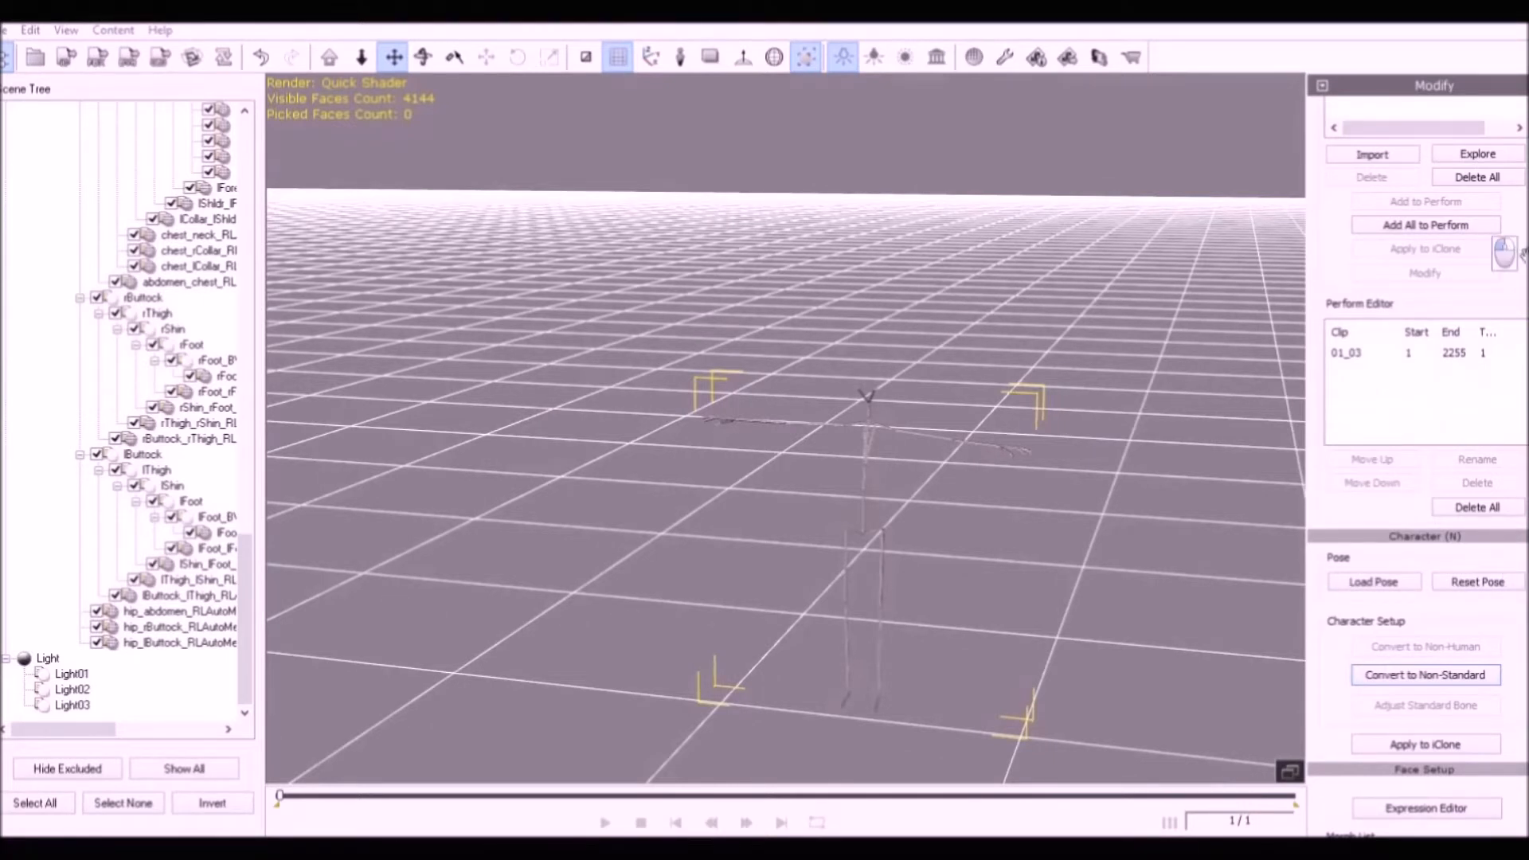
scroll(1523, 253, "down", 5)
scroll(1523, 210, "down", 9)
scroll(1522, 213, "up", 8)
scroll(1523, 213, "down", 10)
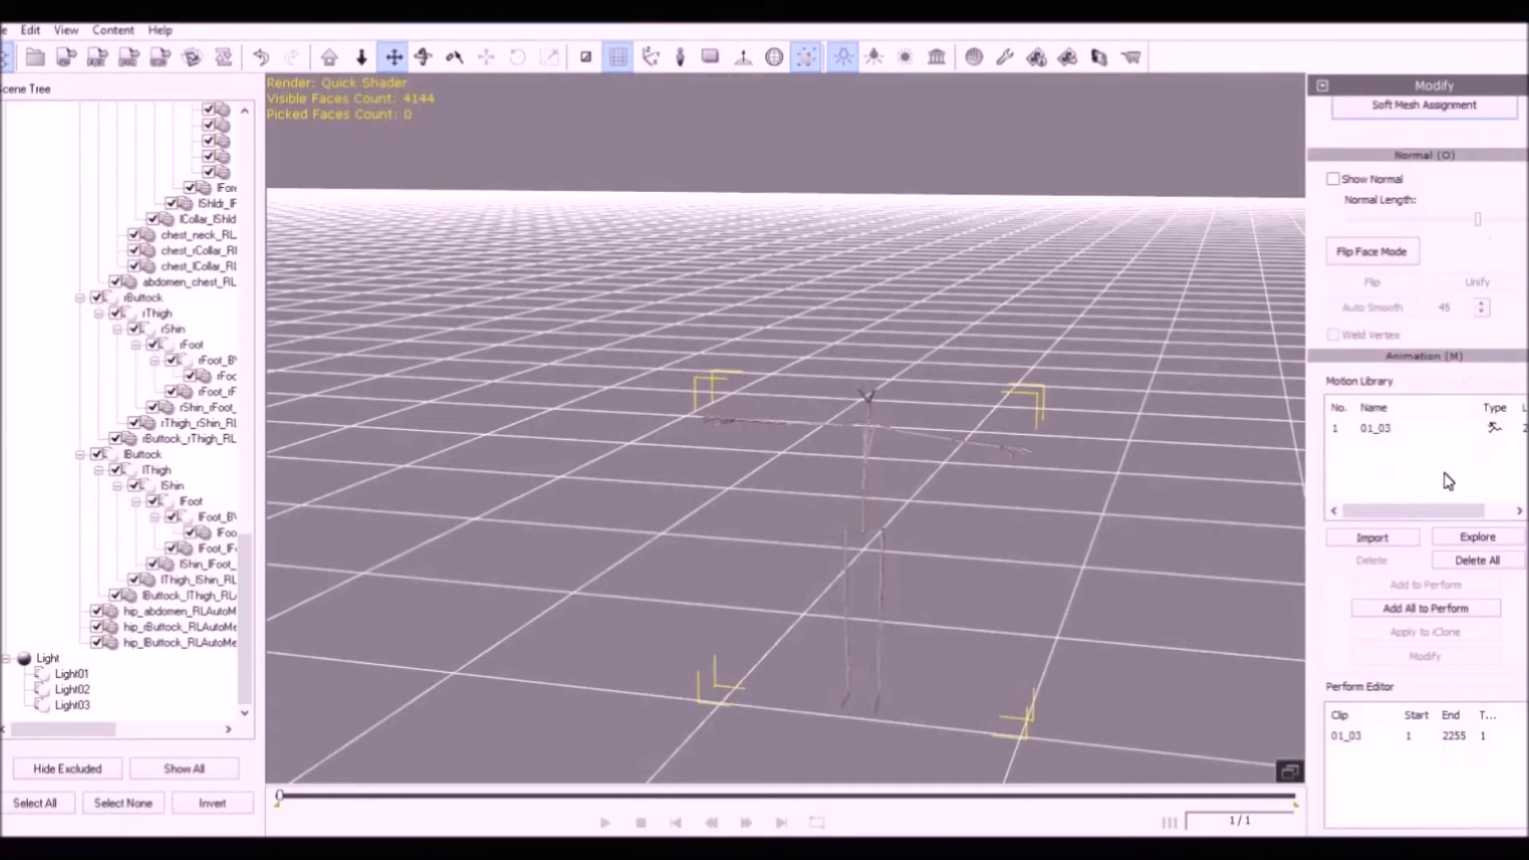
left_click(1392, 436)
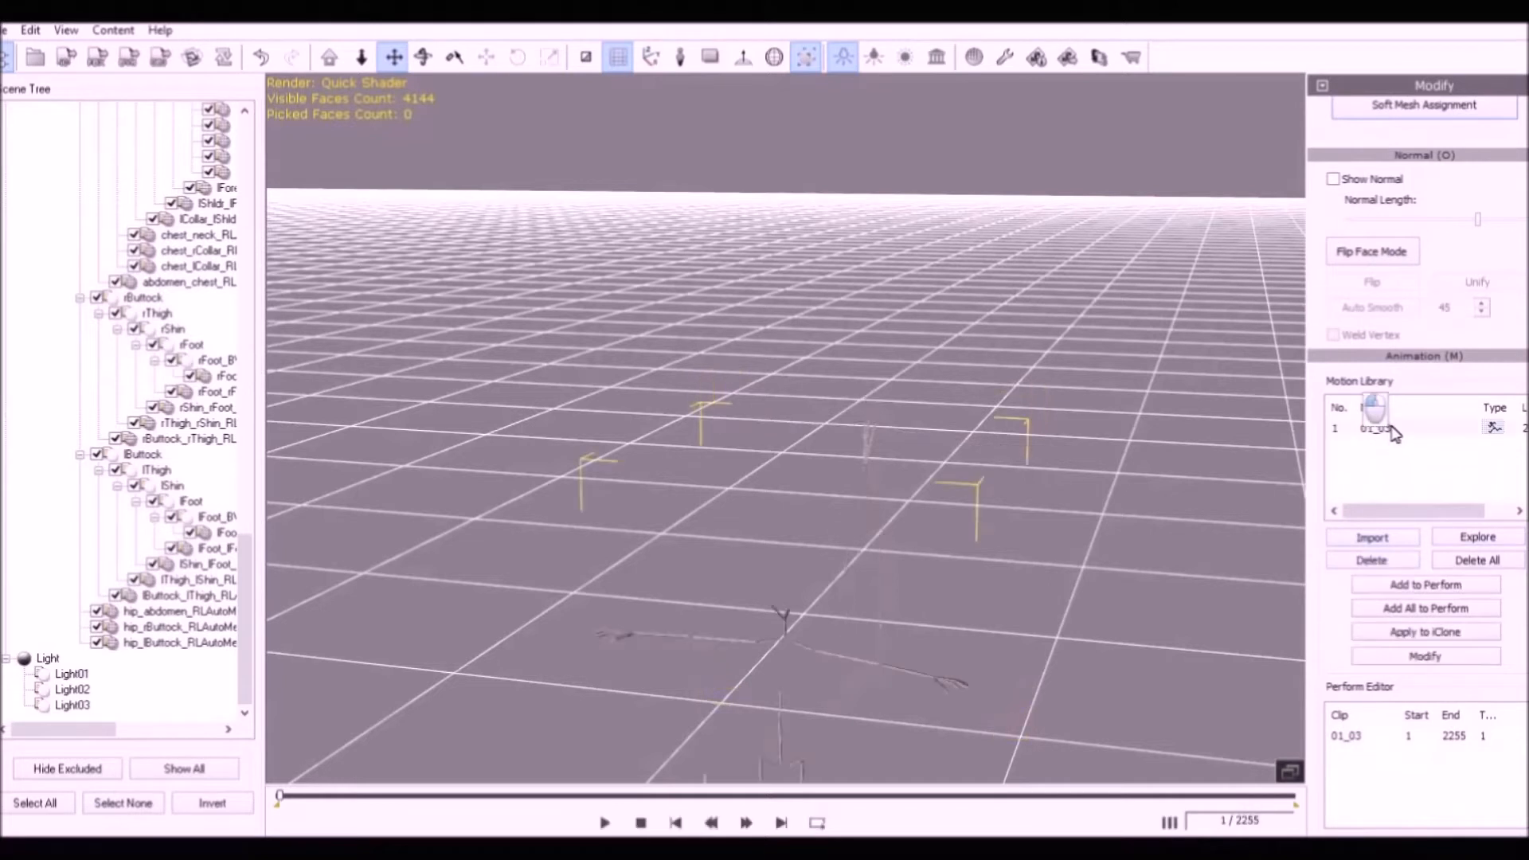
left_click(604, 823)
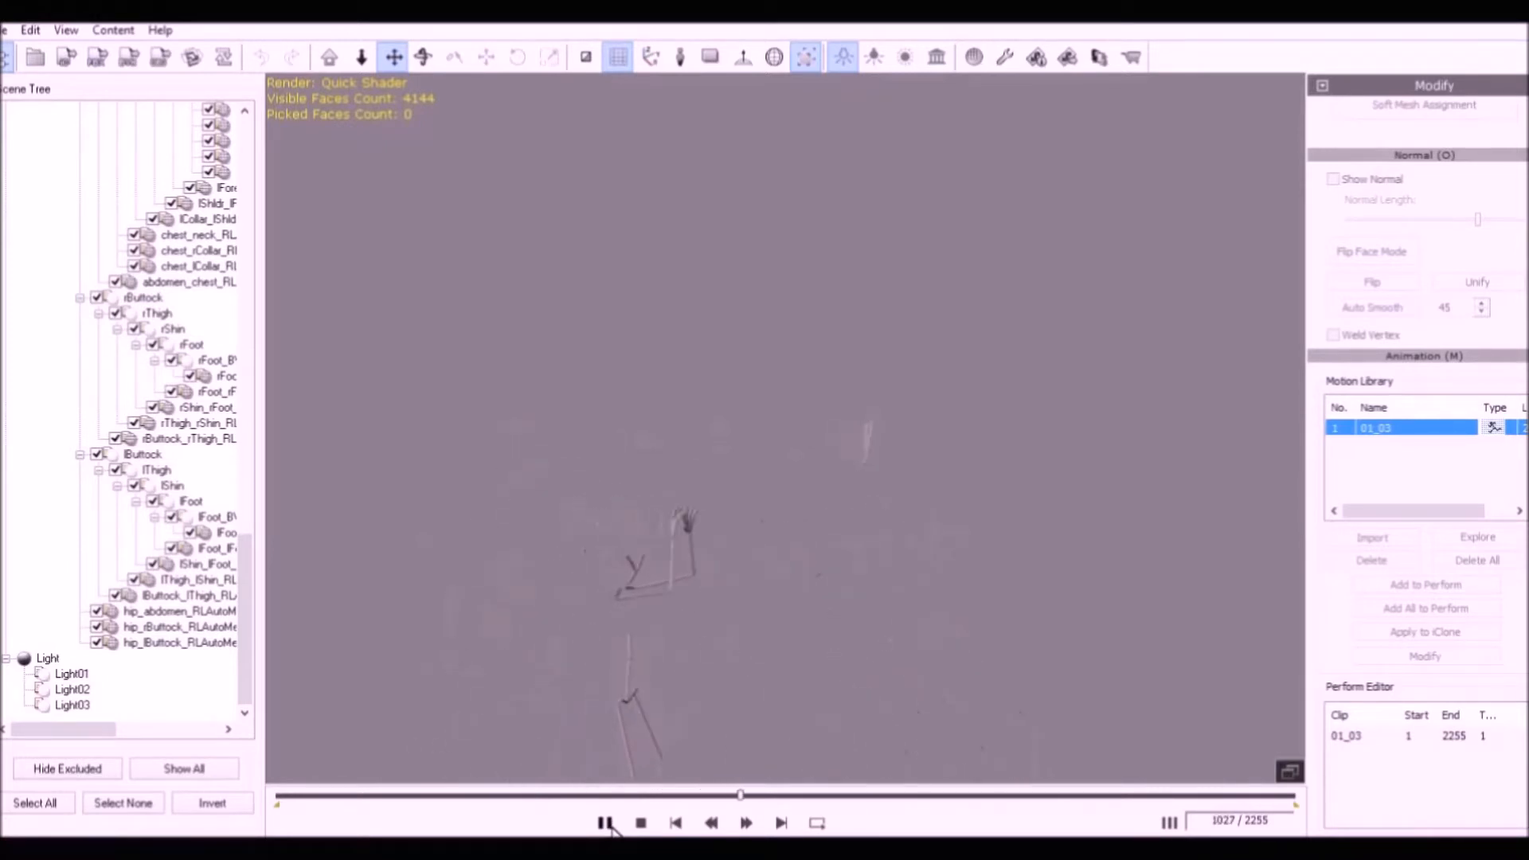
left_click(680, 824)
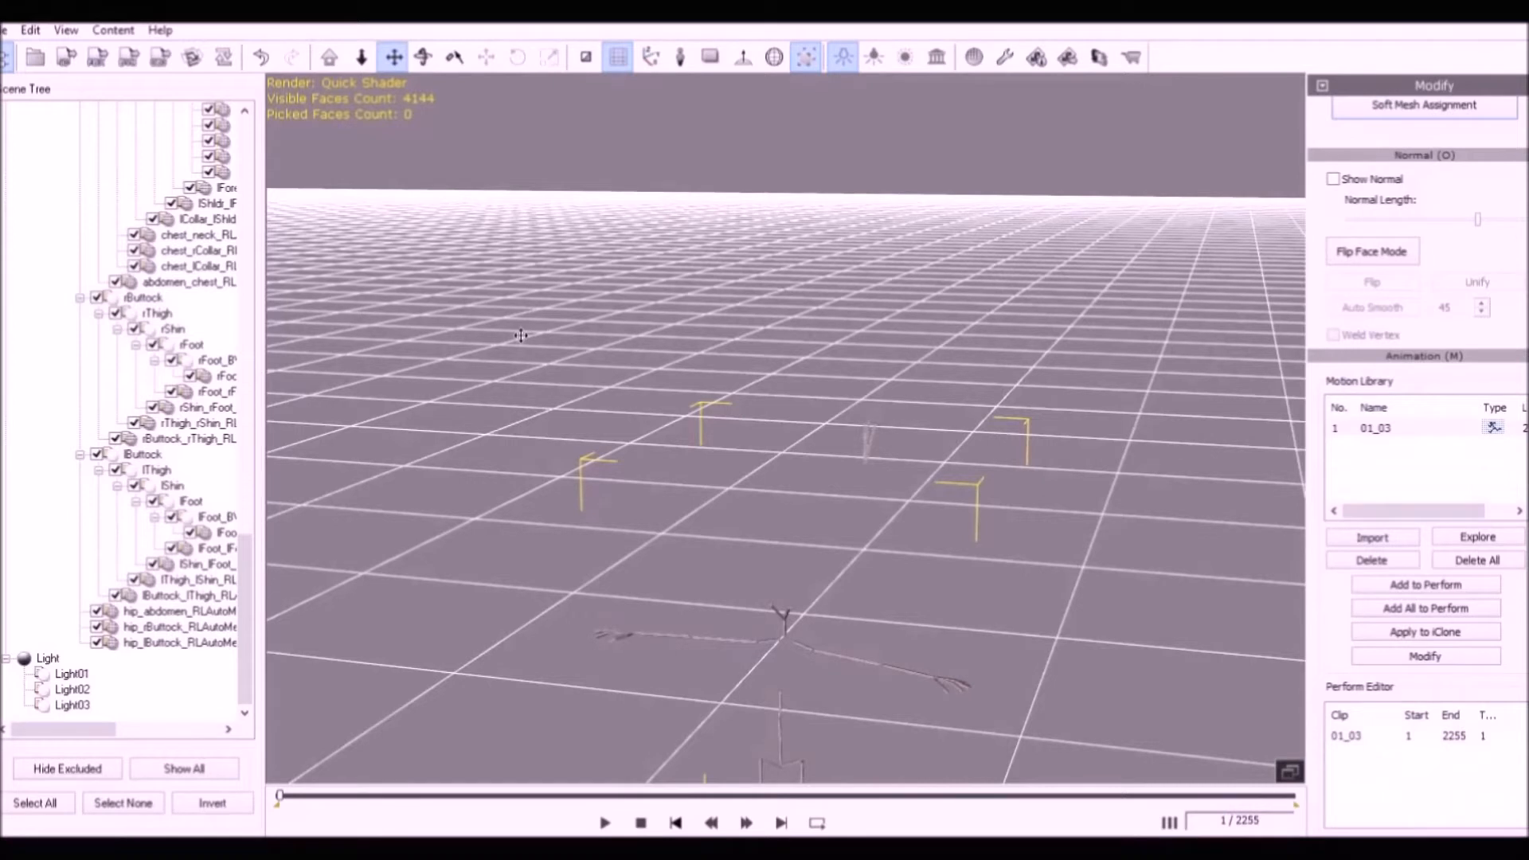
Export only the animation as rlMotion file 01_03 to F:\Rokoko\Motions FBX for iClone 7, replacing the existing file.
left_click(68, 58)
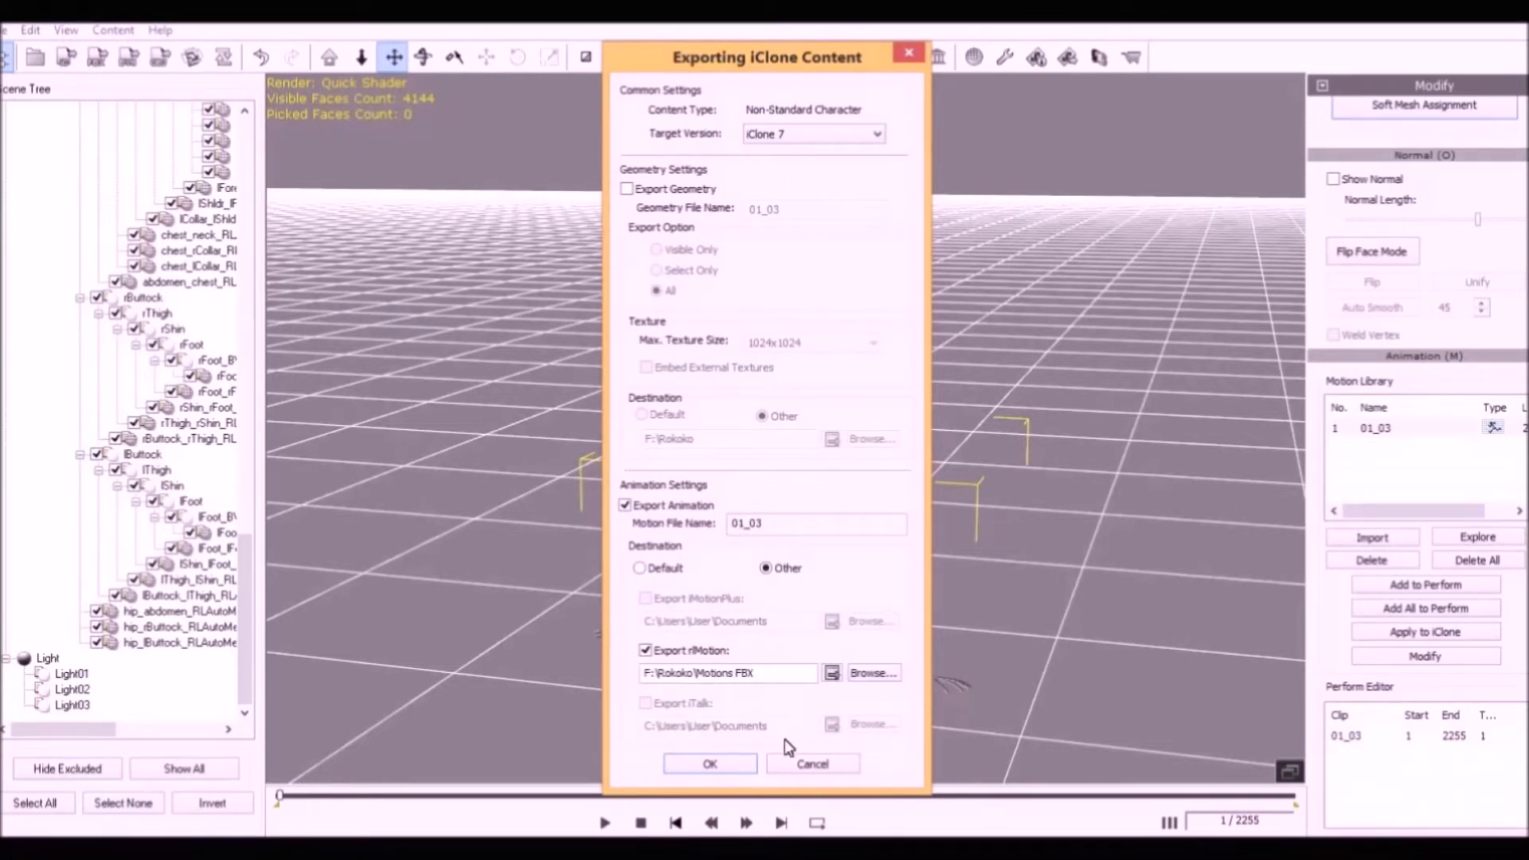
left_click(730, 765)
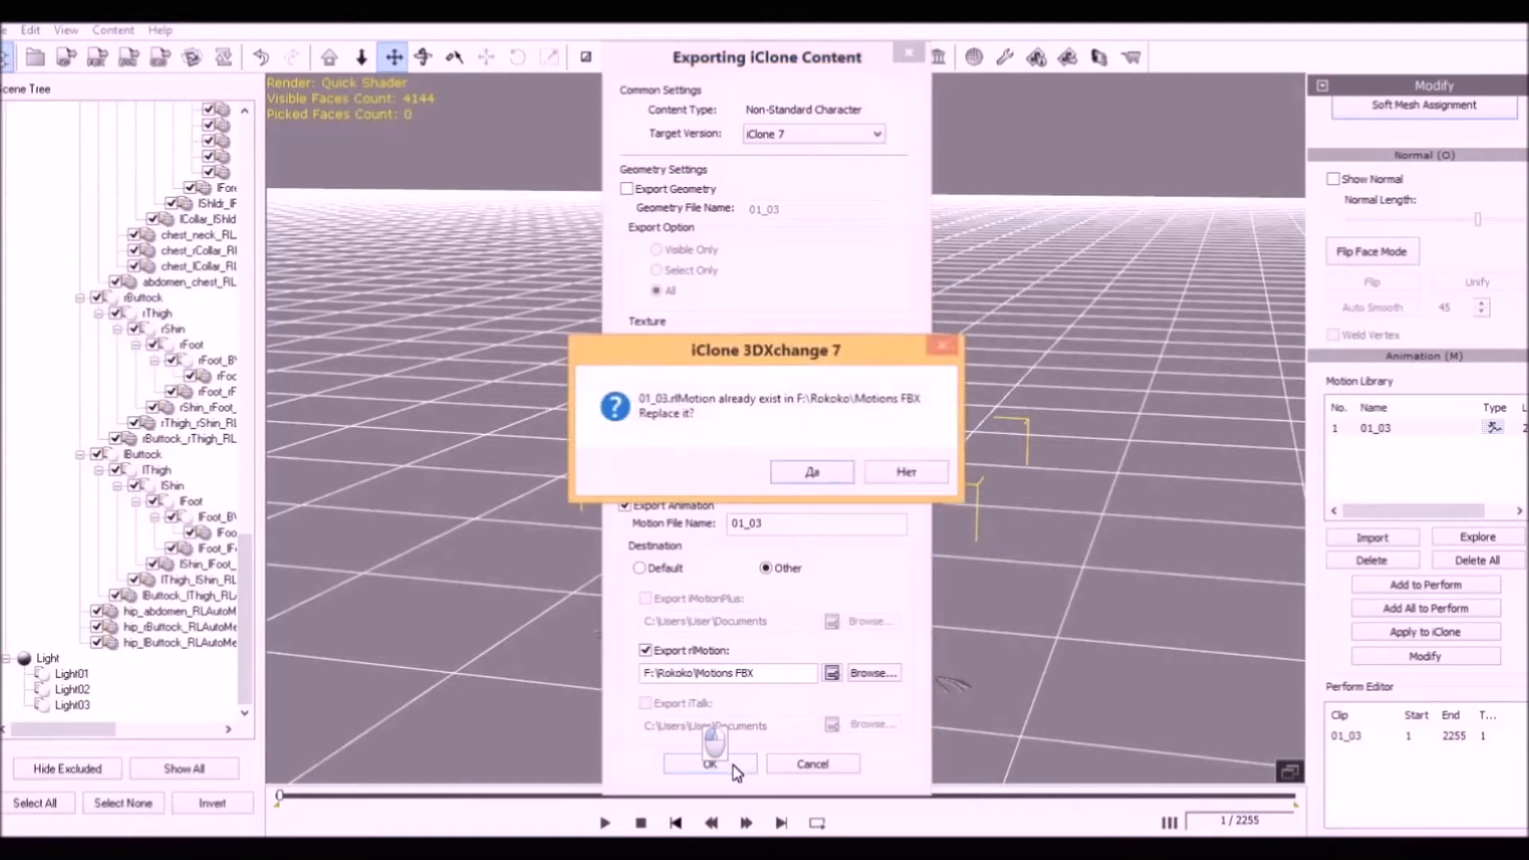
left_click(814, 473)
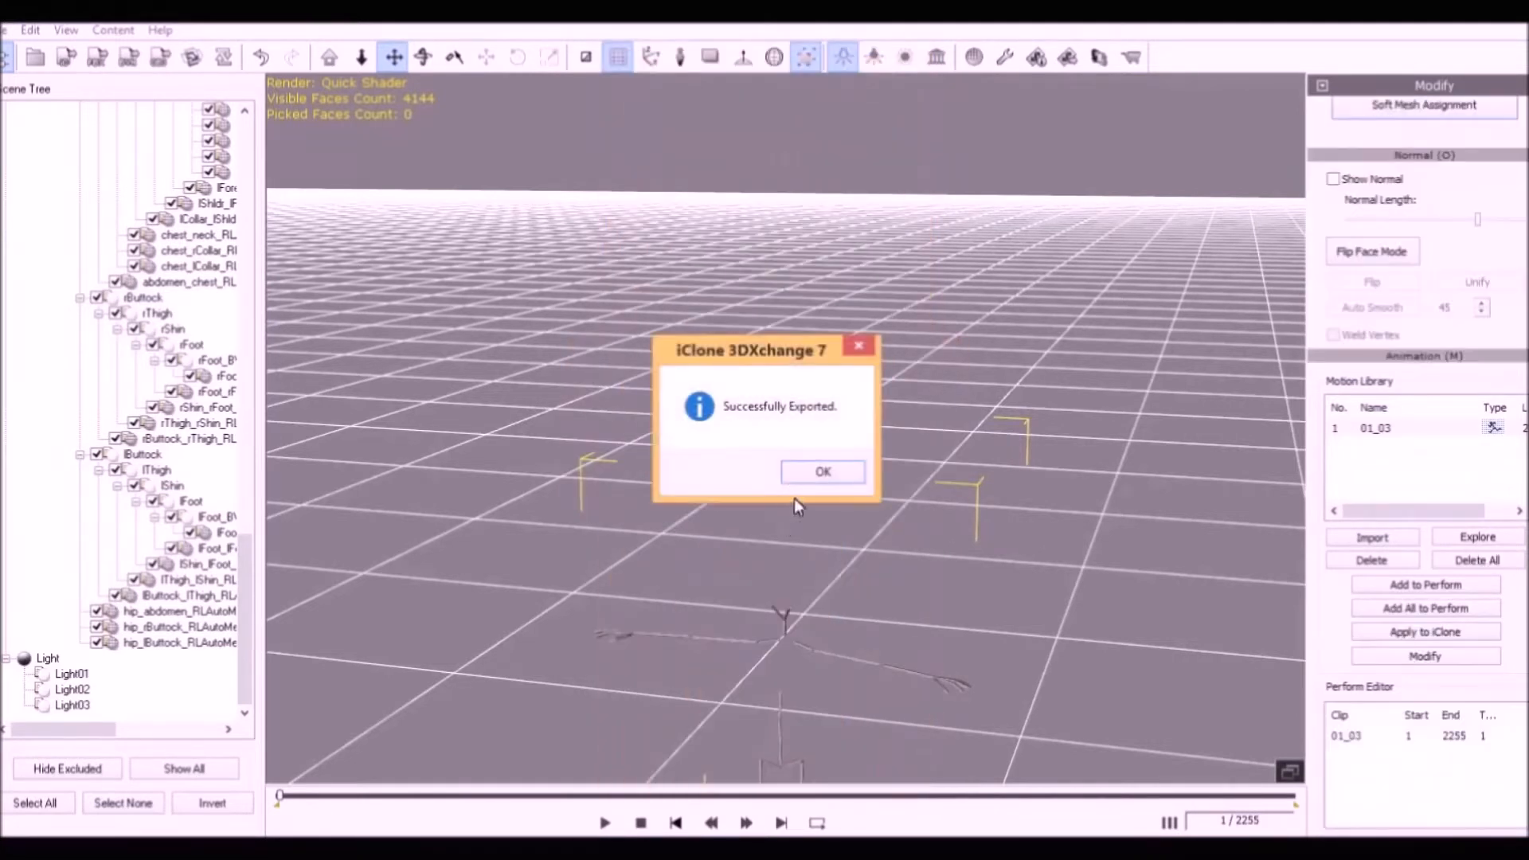
left_click(820, 471)
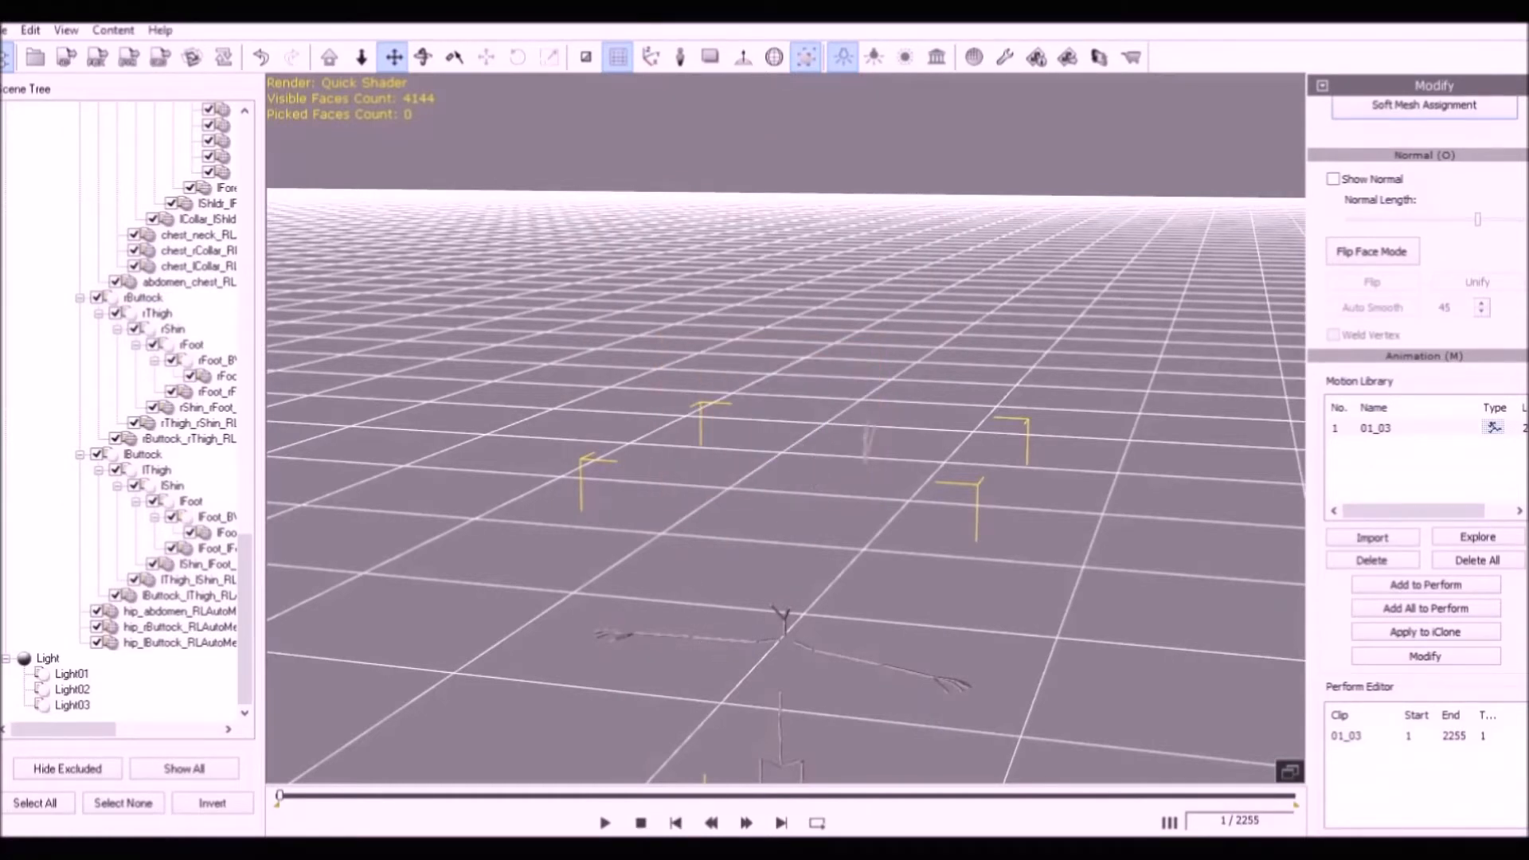
Switch to iClone 7 and show the custom Motion content library.
mouse_move(487, 849)
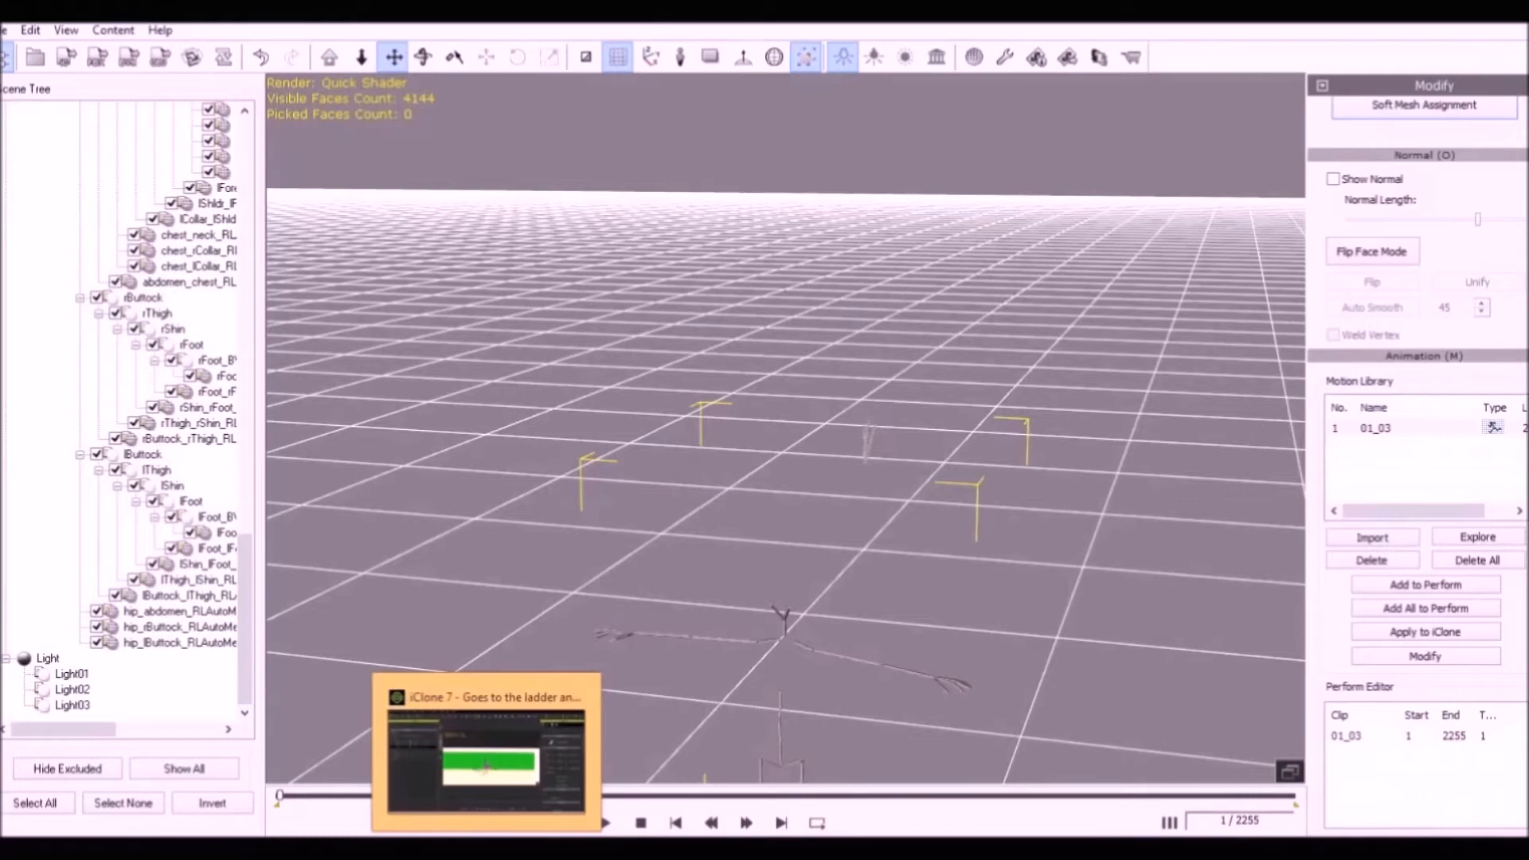
left_click(503, 790)
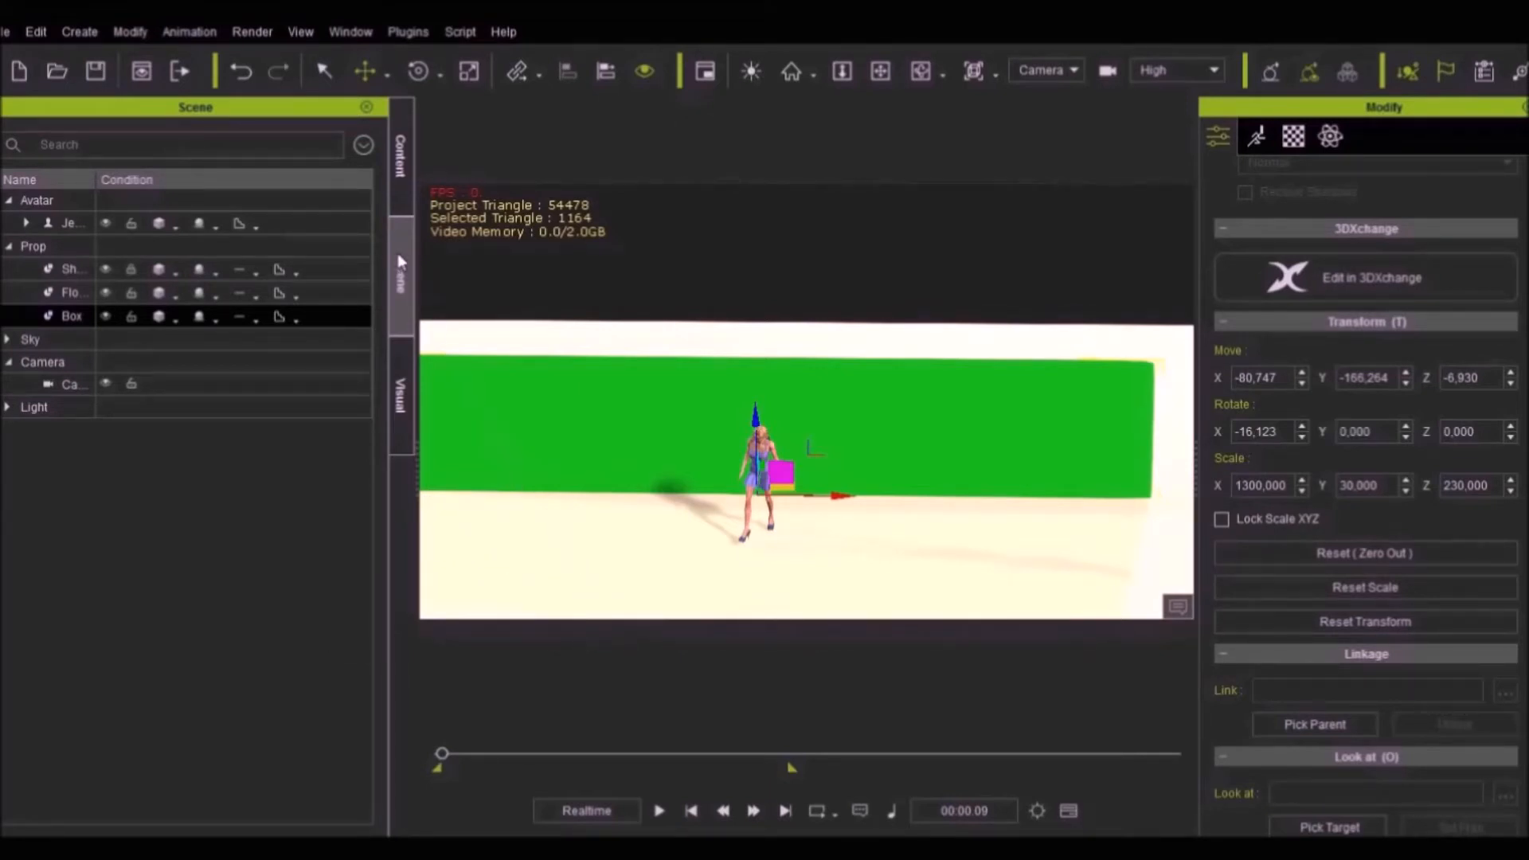
left_click(403, 188)
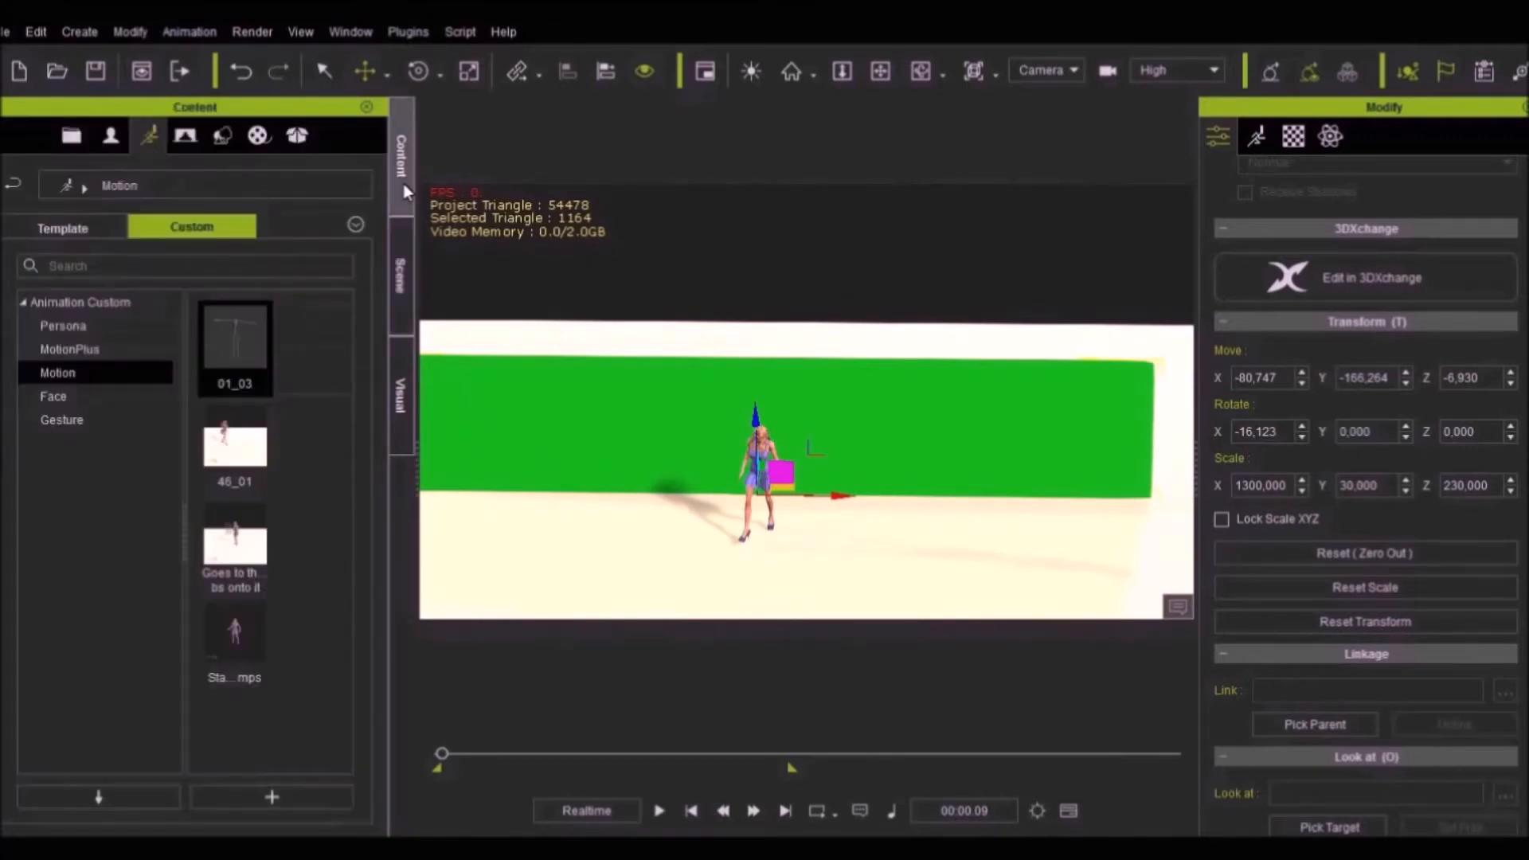
Locate the 01_03 motion's file in its folder on disk, closing the folder when done.
right_click(250, 348)
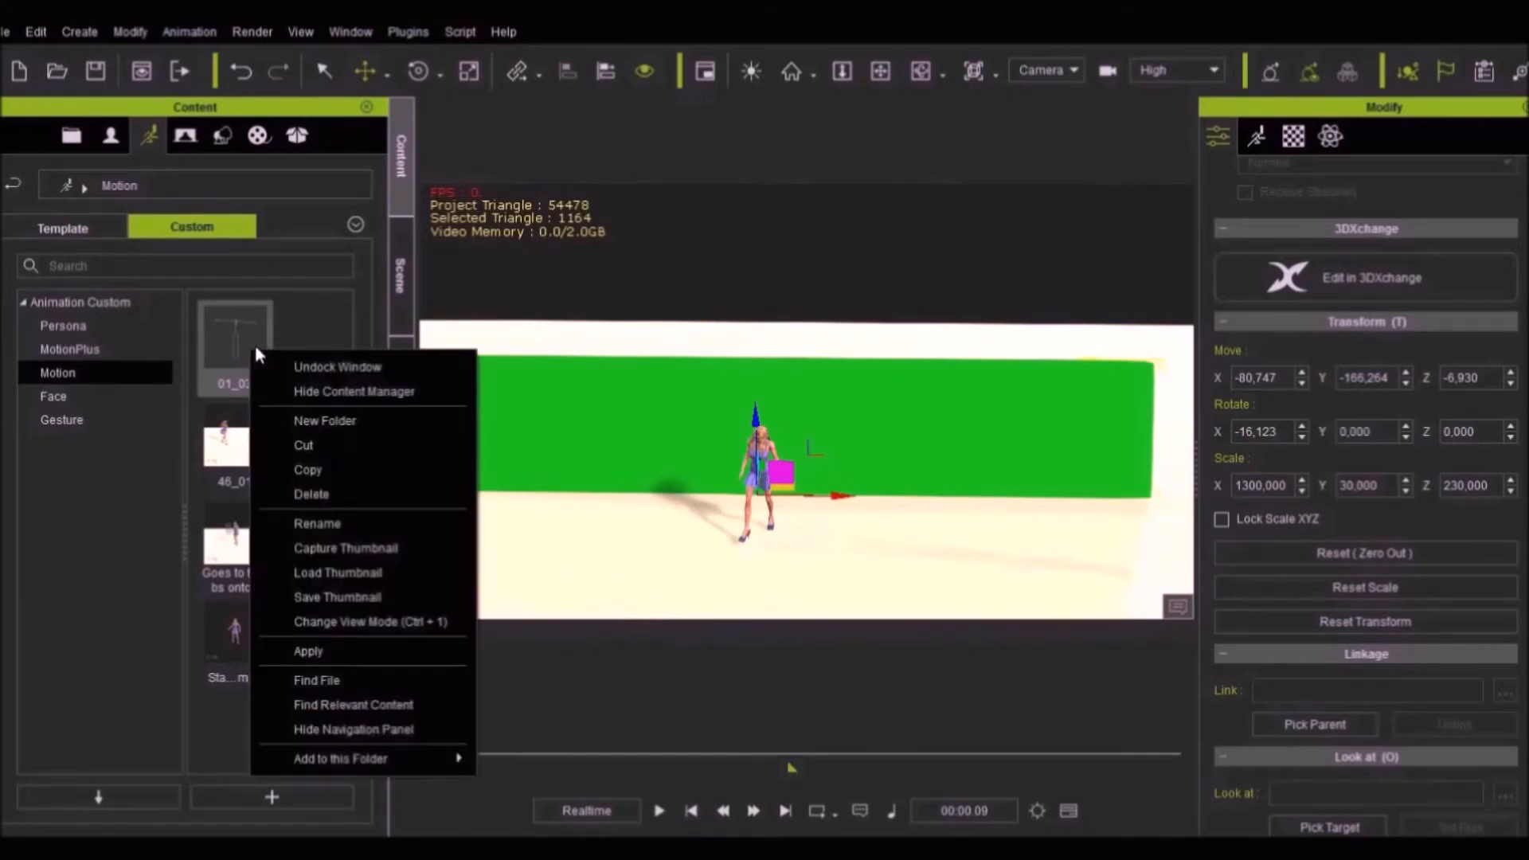
left_click(360, 680)
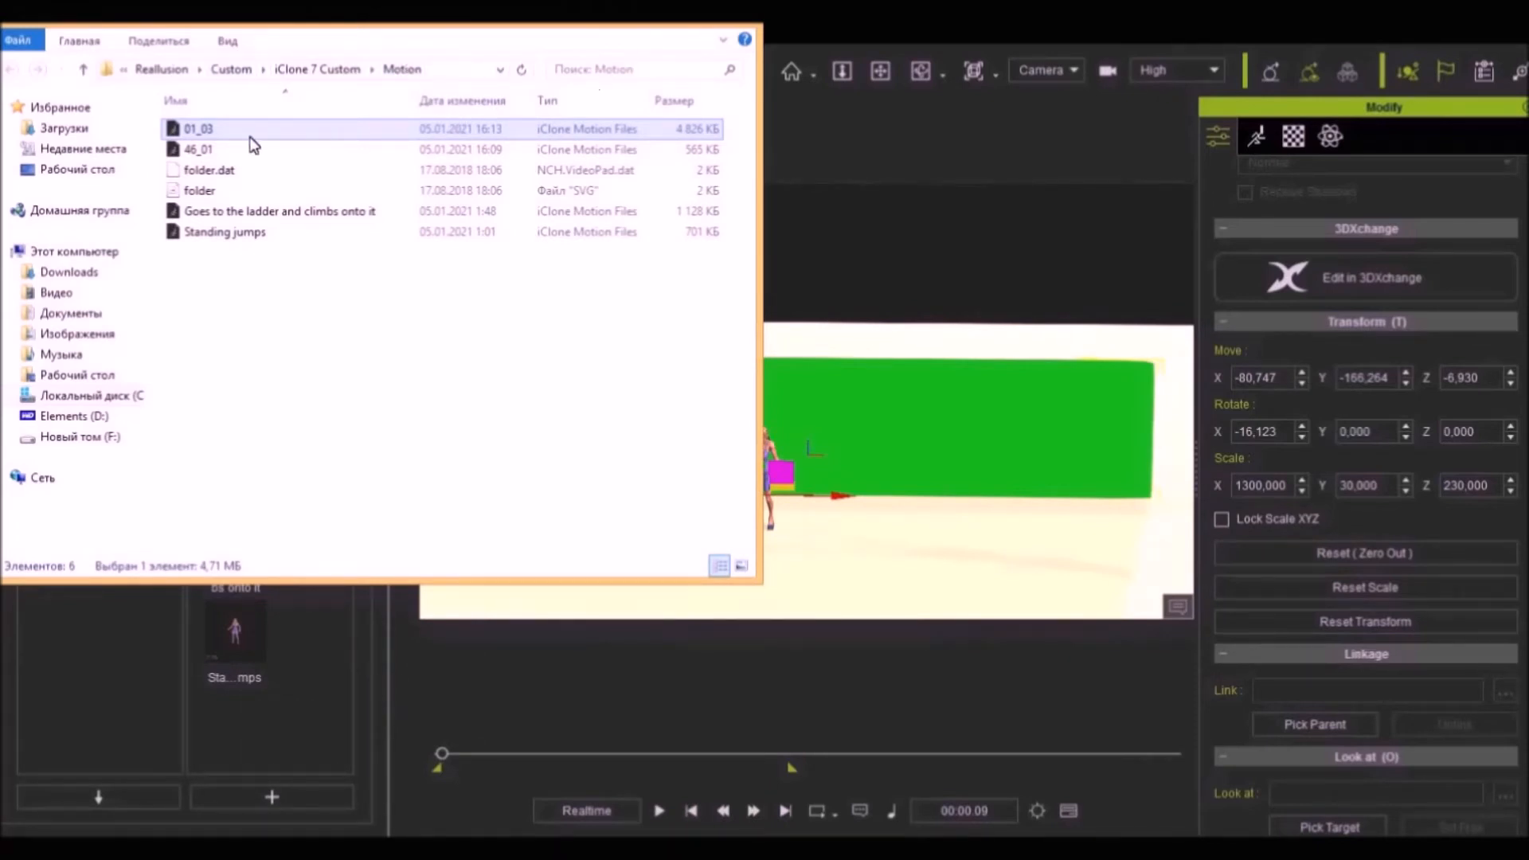
left_click(669, 11)
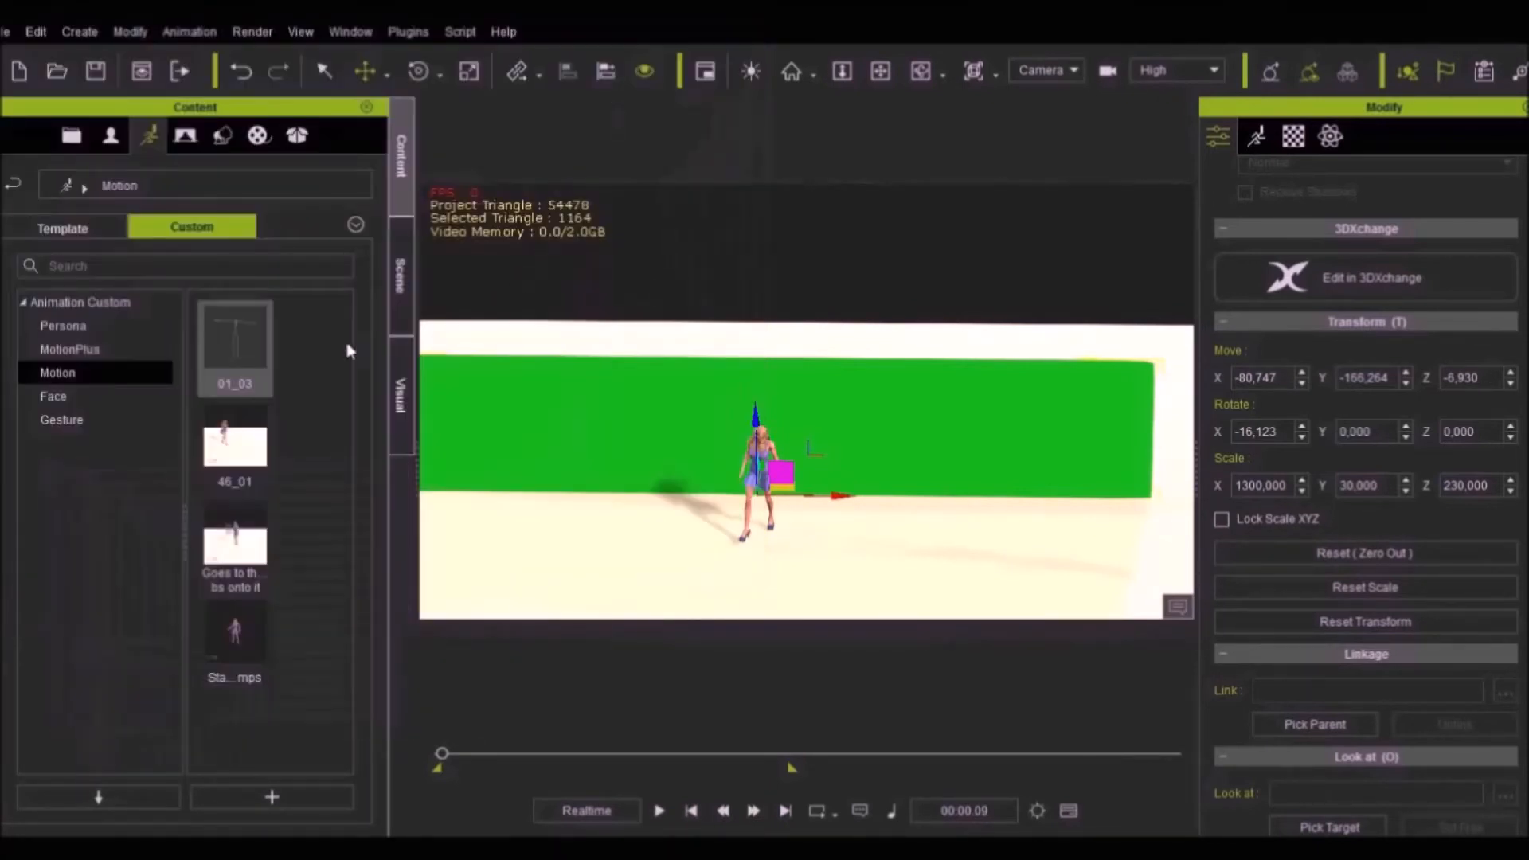
Select the avatar in the scene and apply the custom 01_03 motion to it.
left_click_drag(240, 350, 749, 439)
left_click(847, 474)
left_click(410, 282)
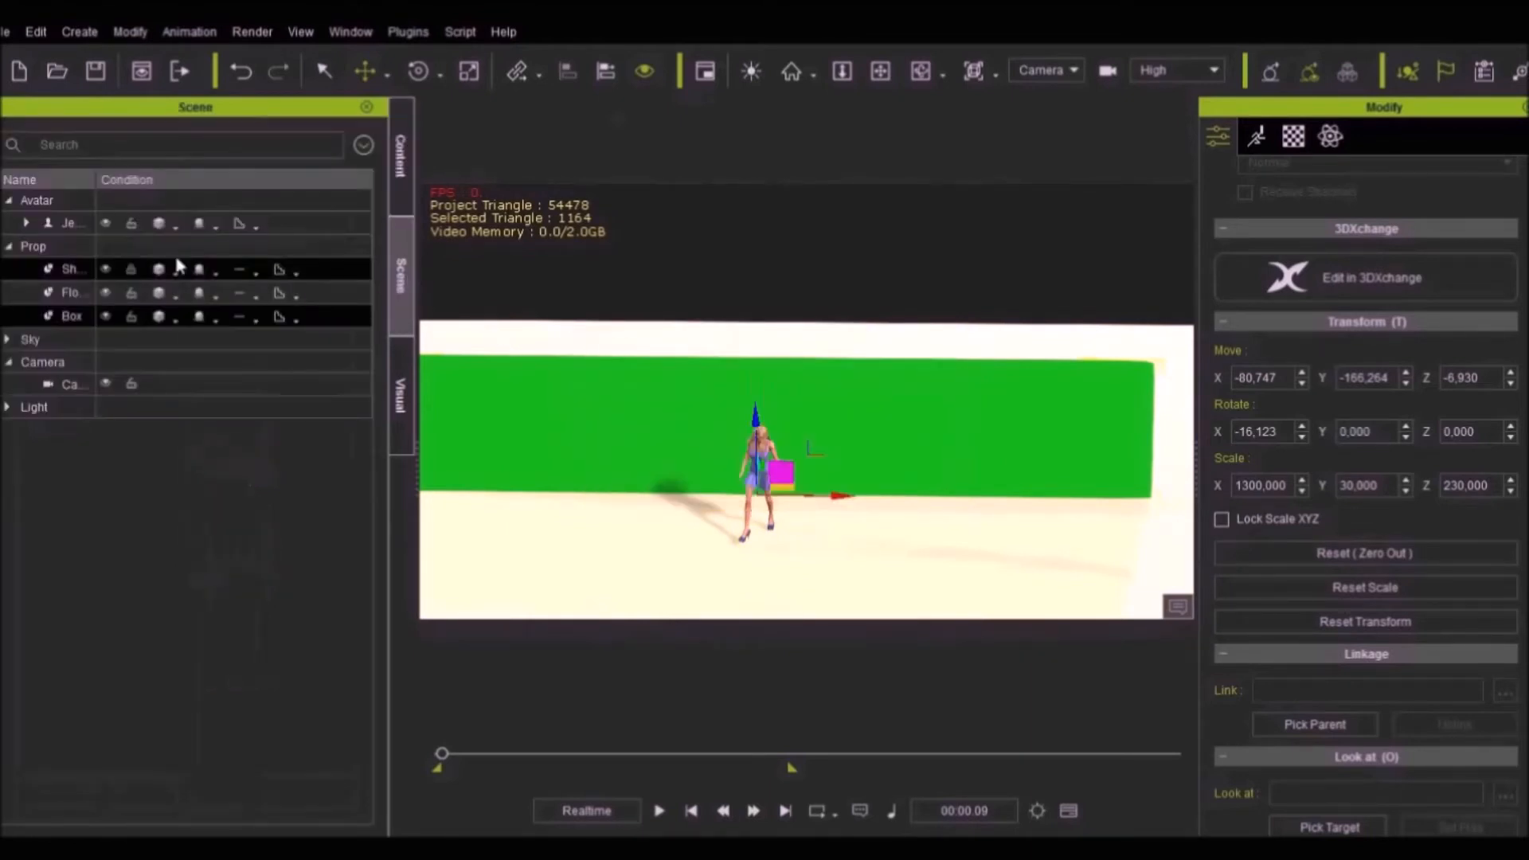
left_click(83, 216)
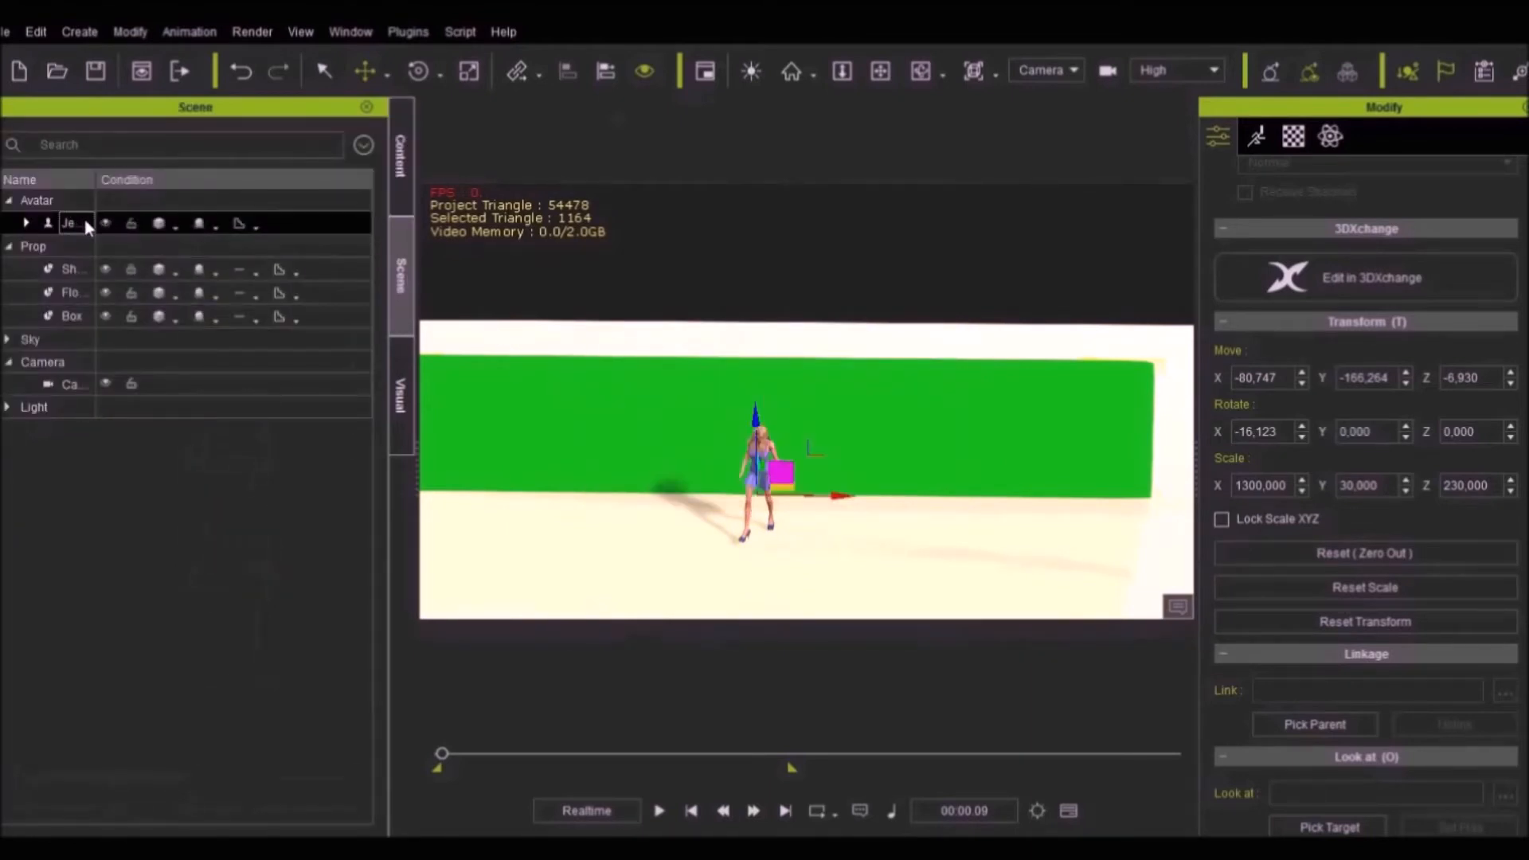
left_click(402, 171)
left_click_drag(227, 351, 750, 467)
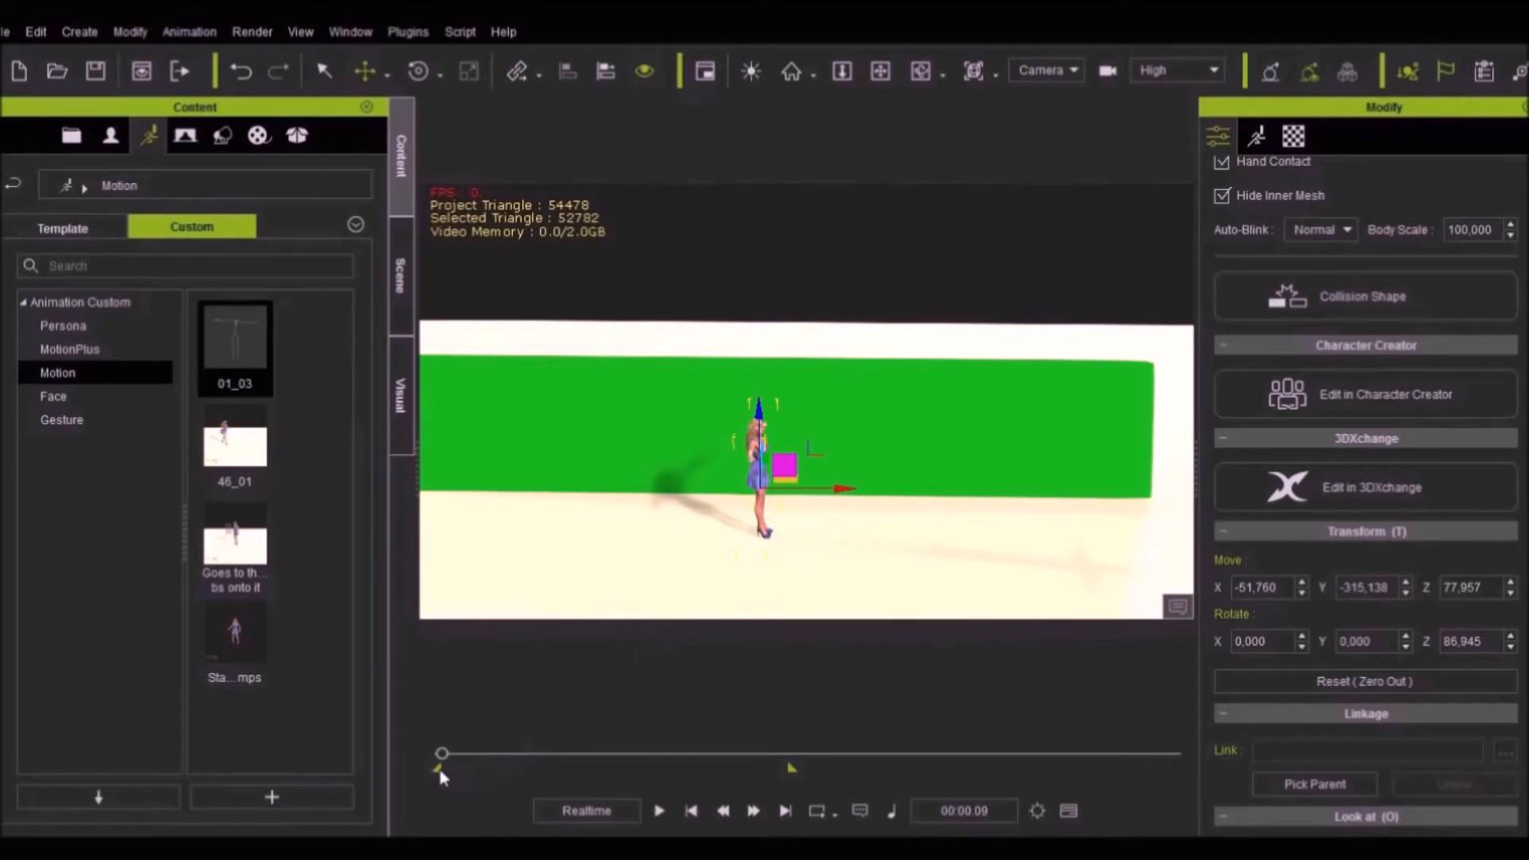
Set the start of the playback range to 00:00.16, play the avatar's motion, and return to the start.
left_click_drag(439, 769, 440, 770)
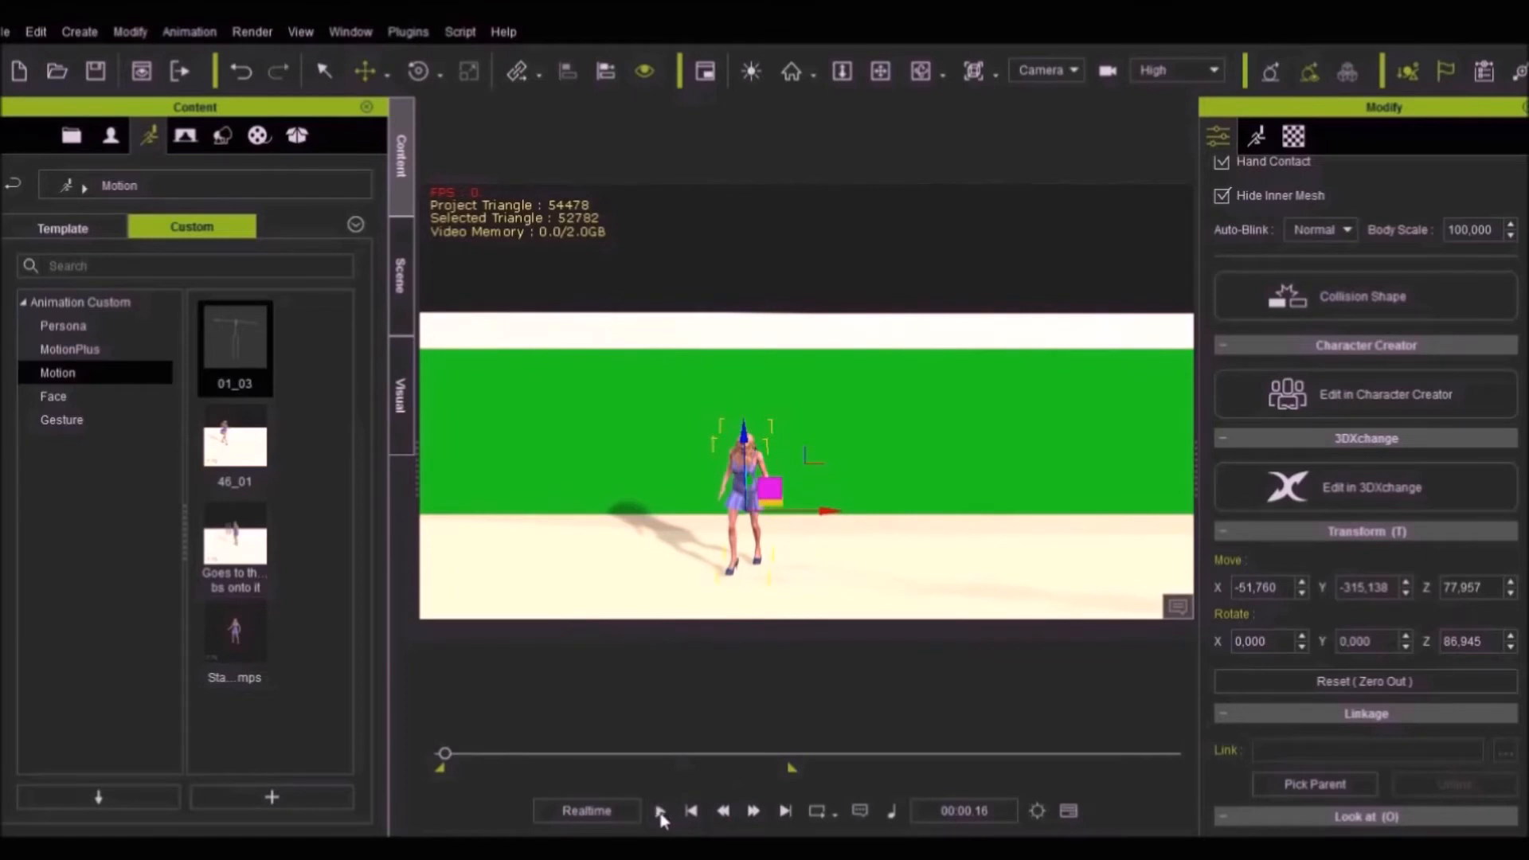
left_click(659, 811)
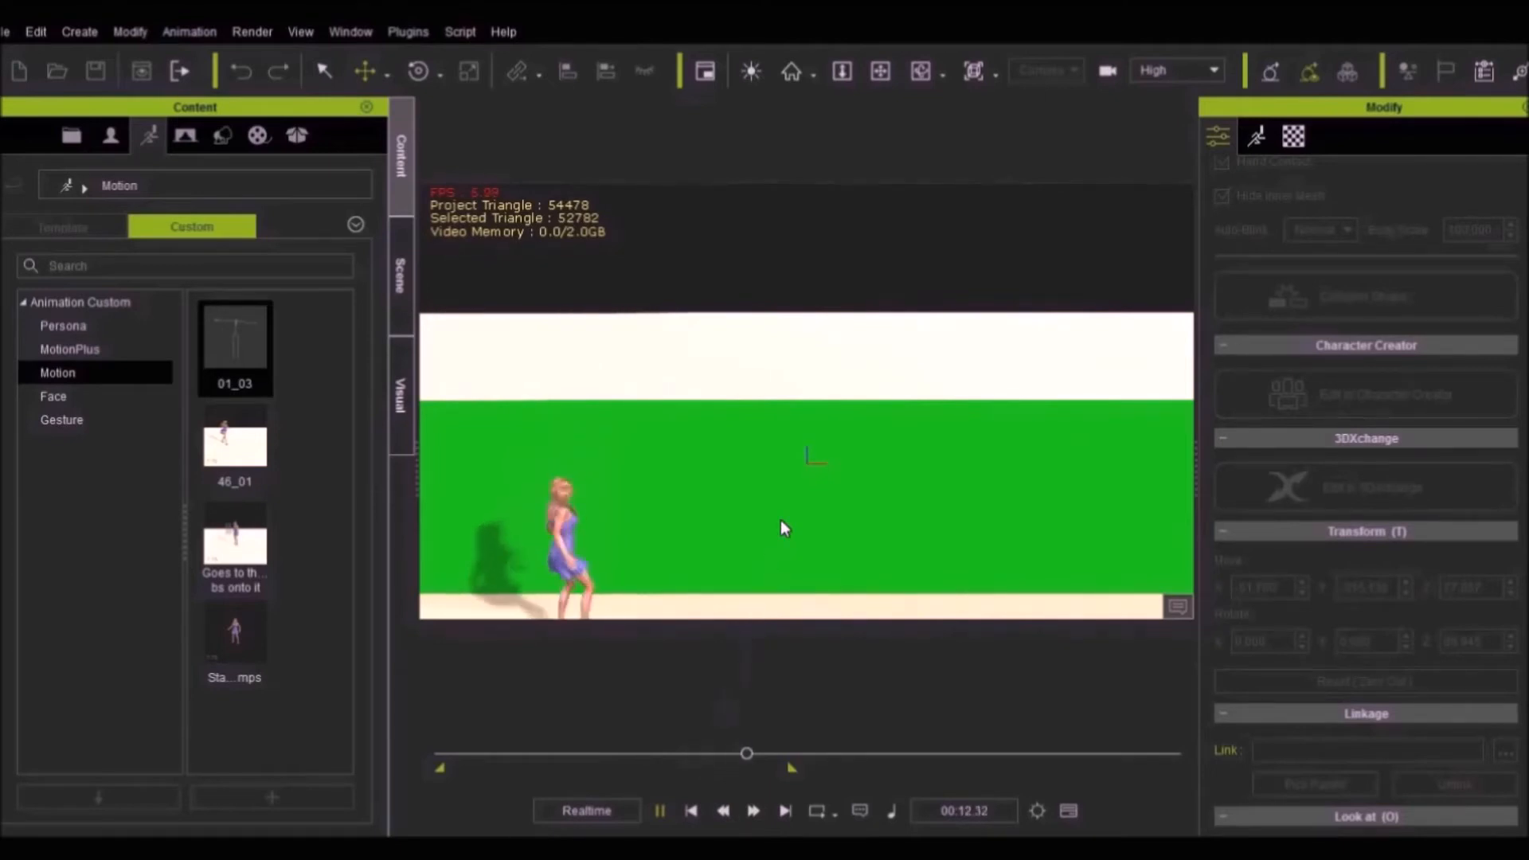
key("space")
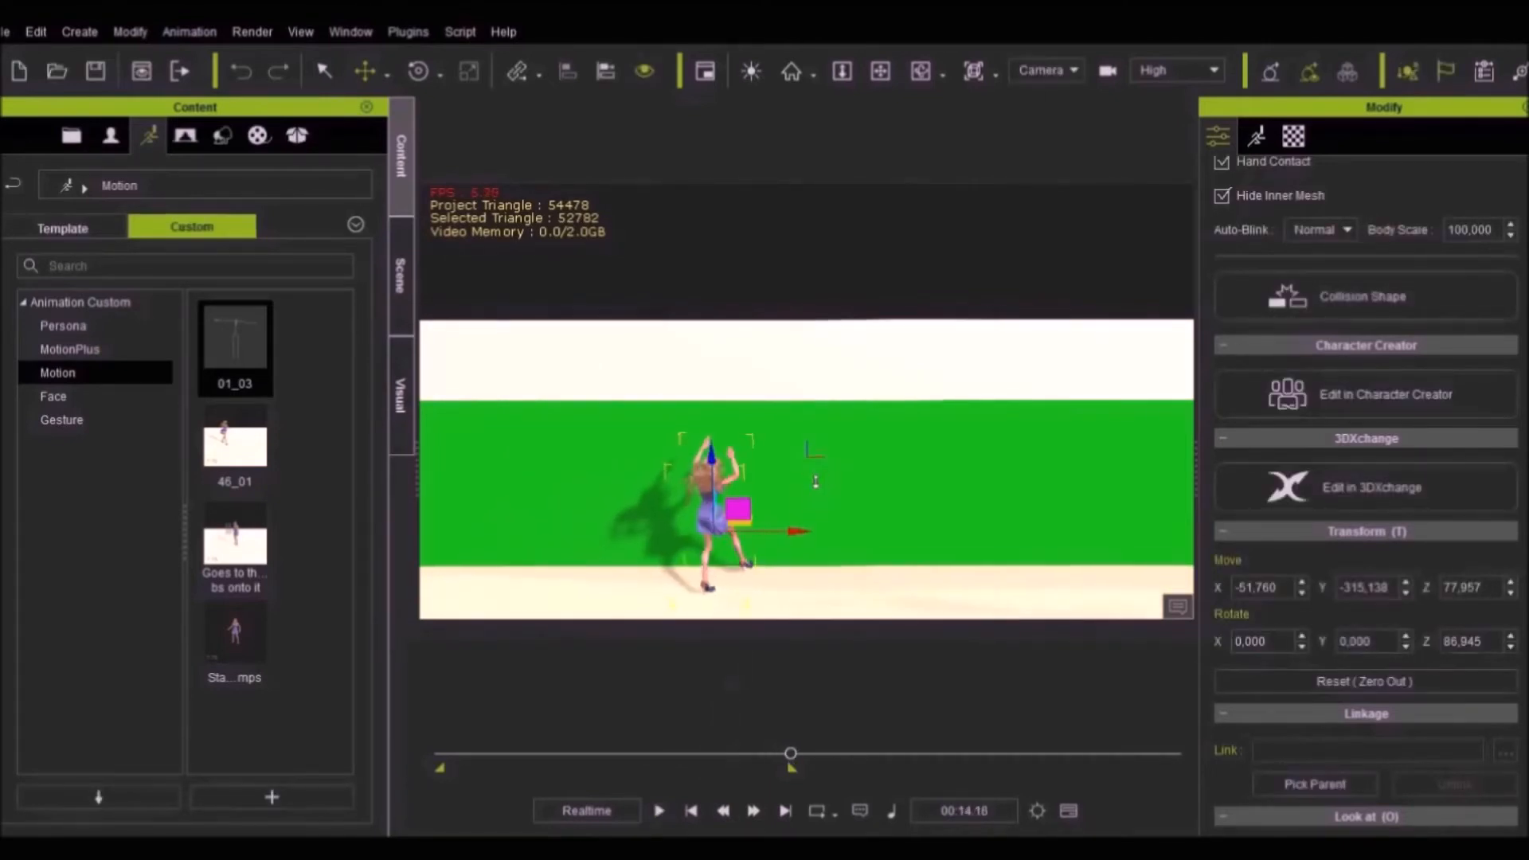
left_click(691, 812)
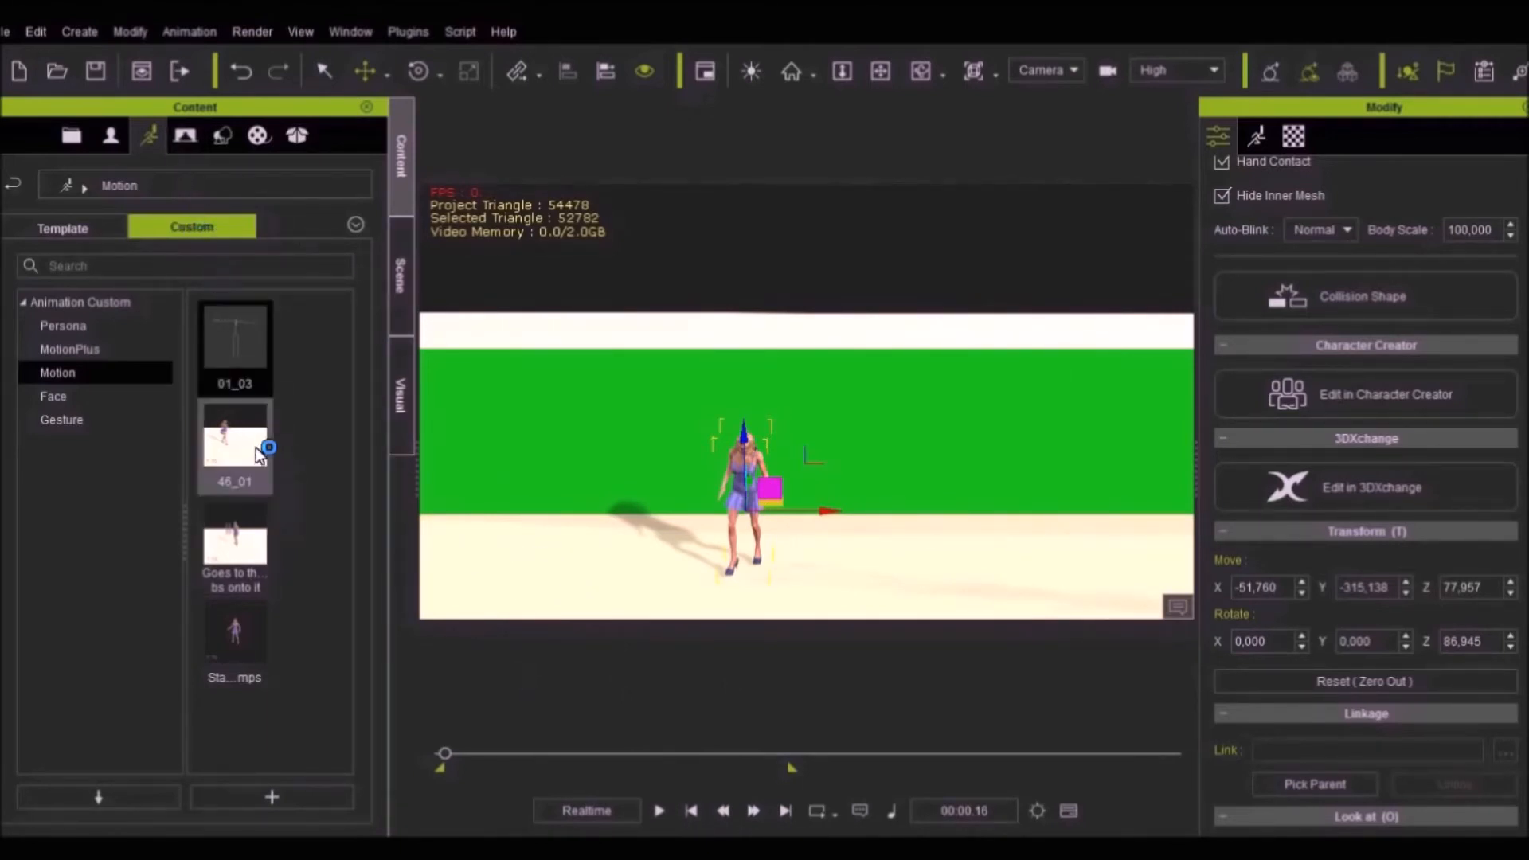
Replace the custom 01_03 motion in the library with the avatar's current motion, accepting the overwrite.
left_click(245, 343)
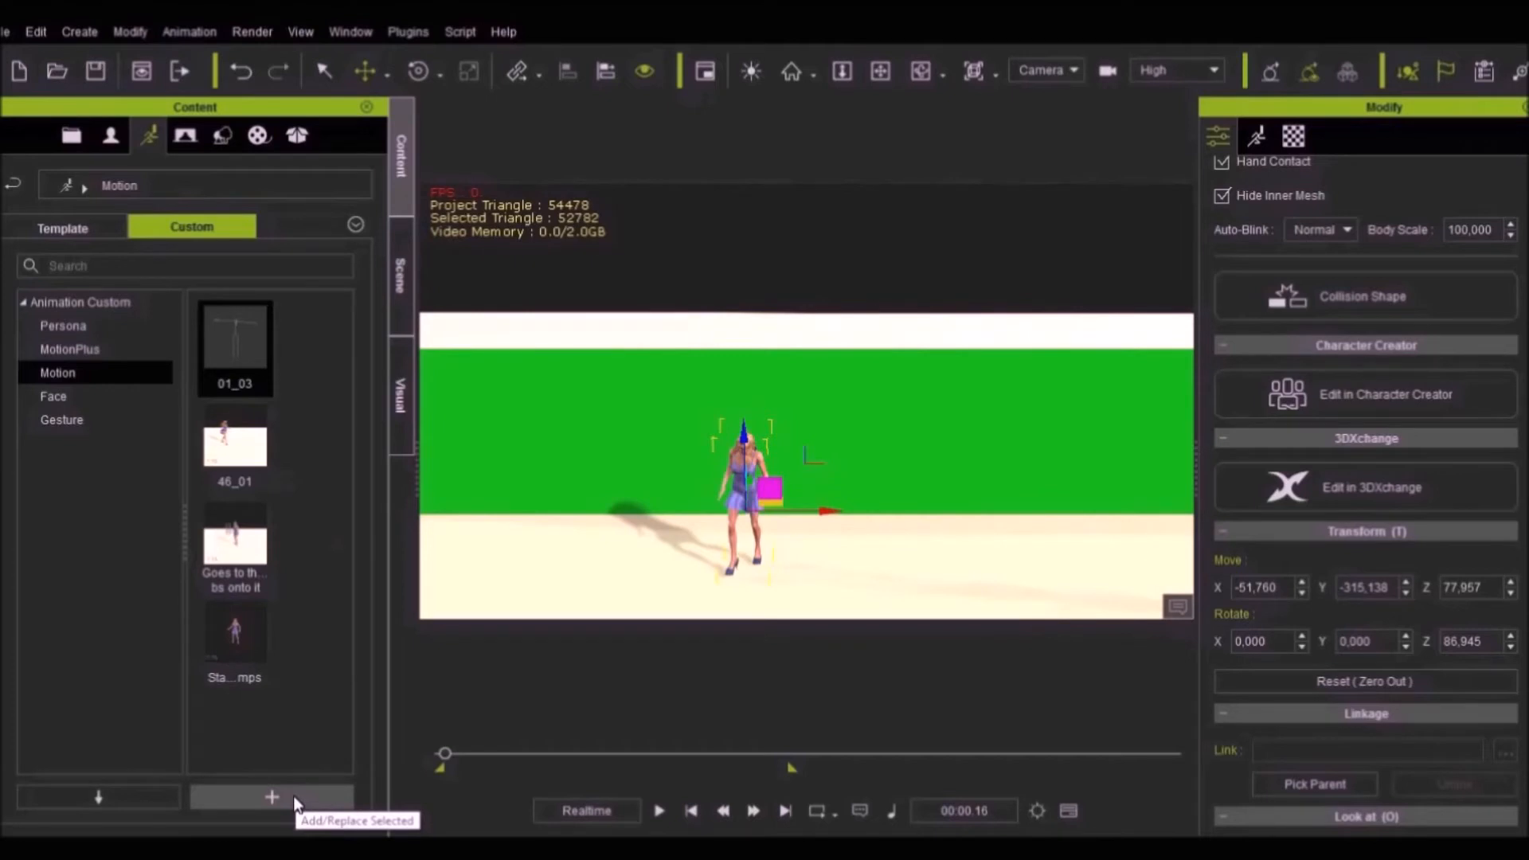
left_click(293, 795)
left_click(644, 455)
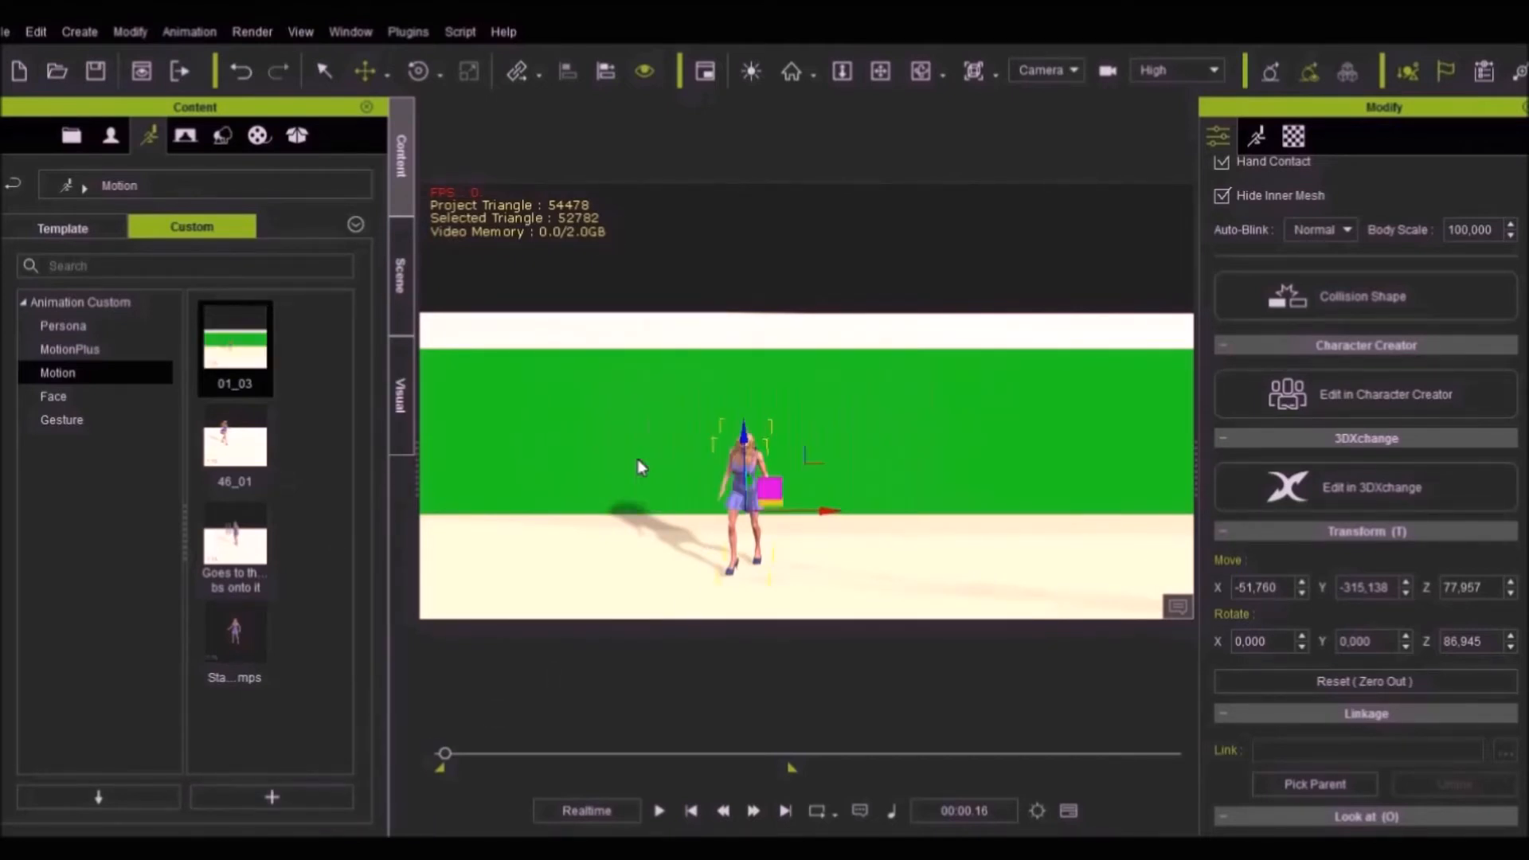
Find the replaced 01_03 motion's file in its folder on disk, and close the folder window.
right_click(228, 354)
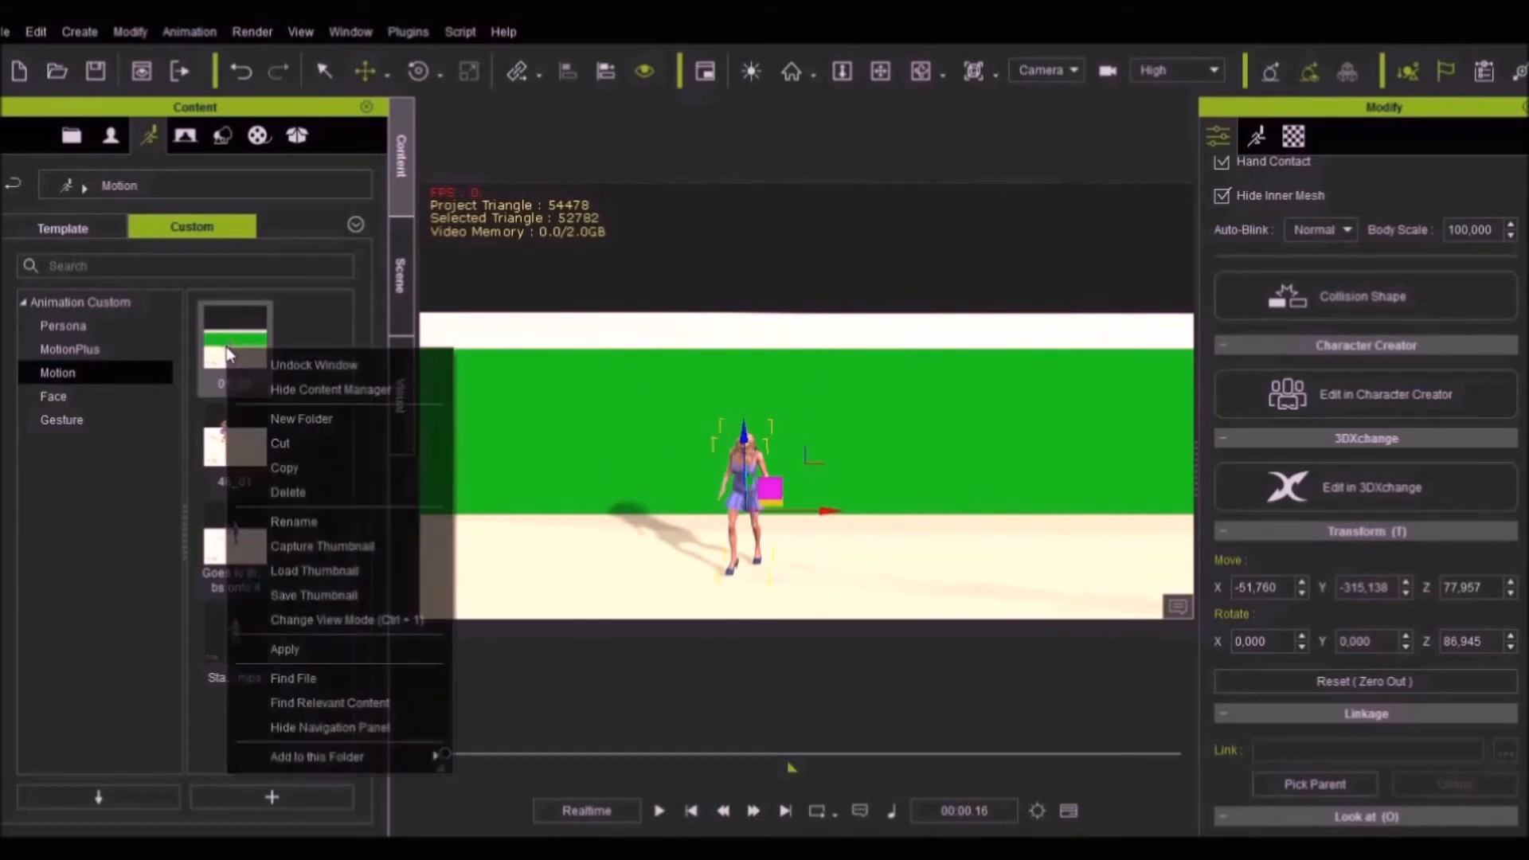
left_click(313, 678)
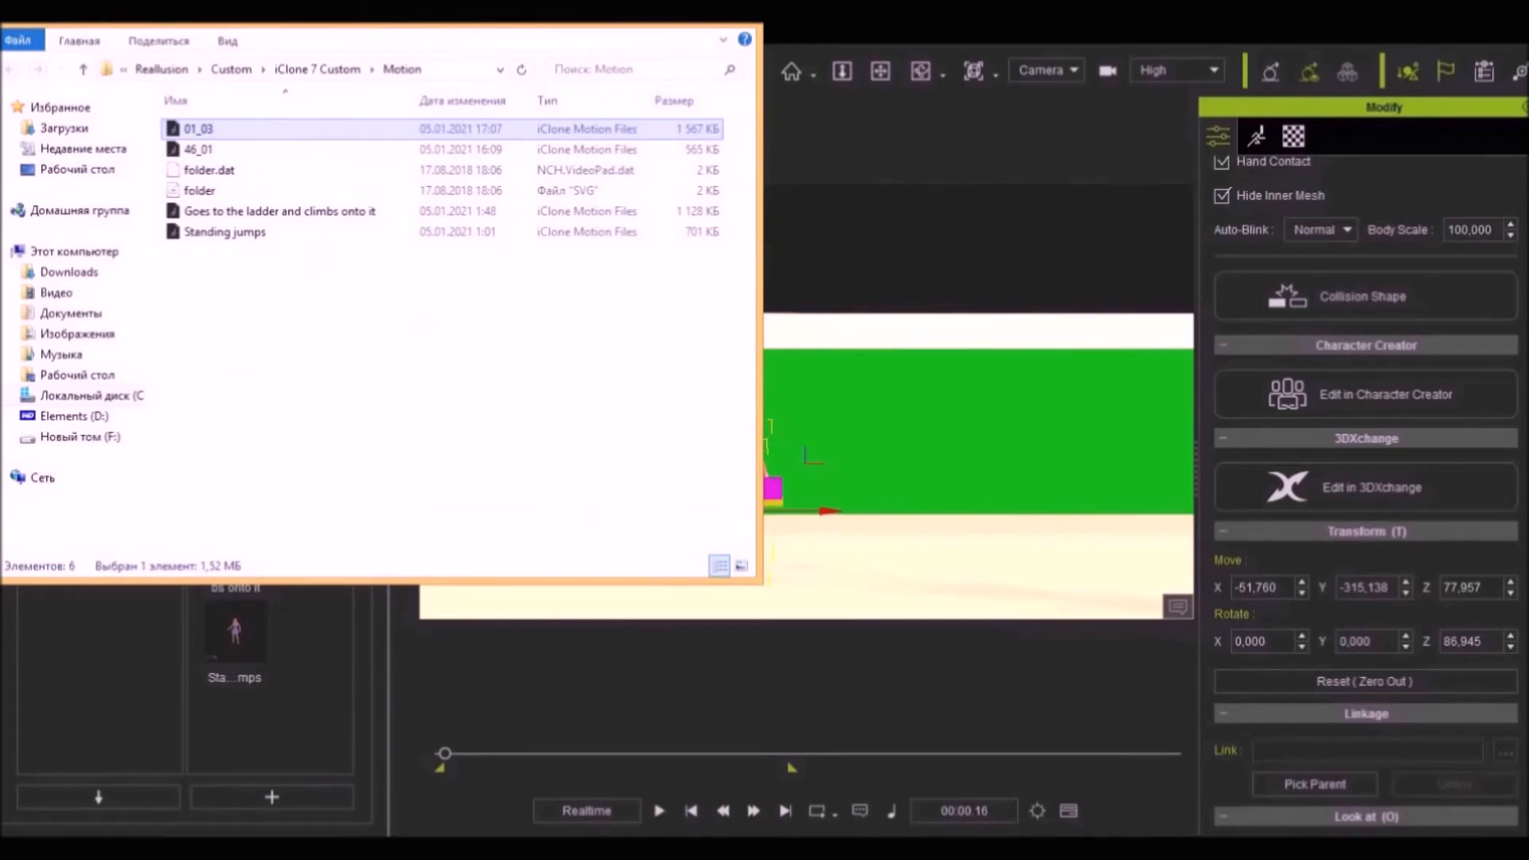
left_click(740, 14)
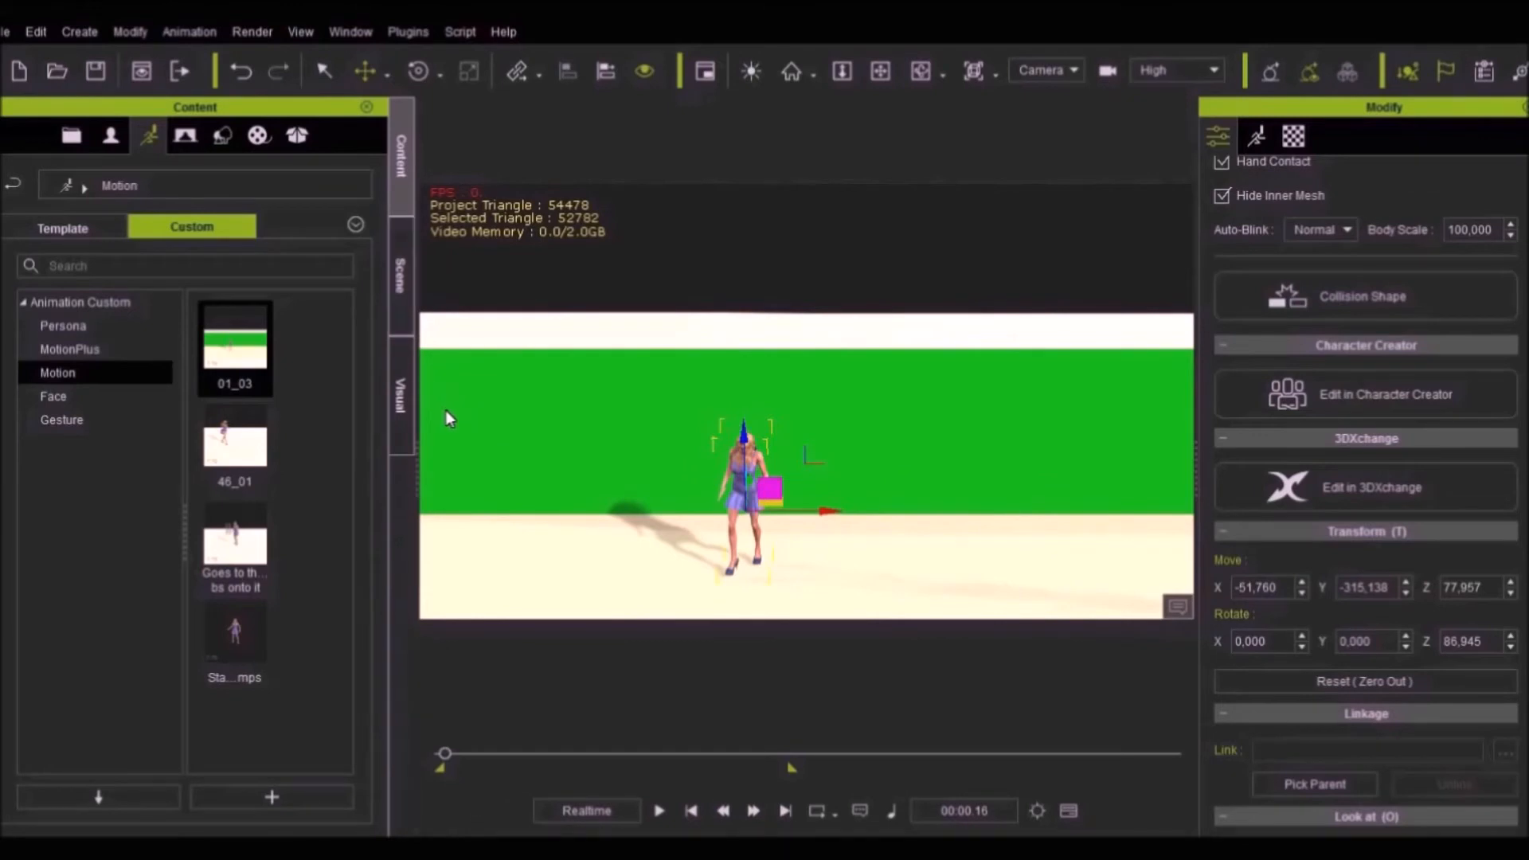
Start an FBX export of the avatar using the Blender preset at 60 fps, full range, with Embed Textures enabled.
left_click(6, 33)
mouse_move(97, 195)
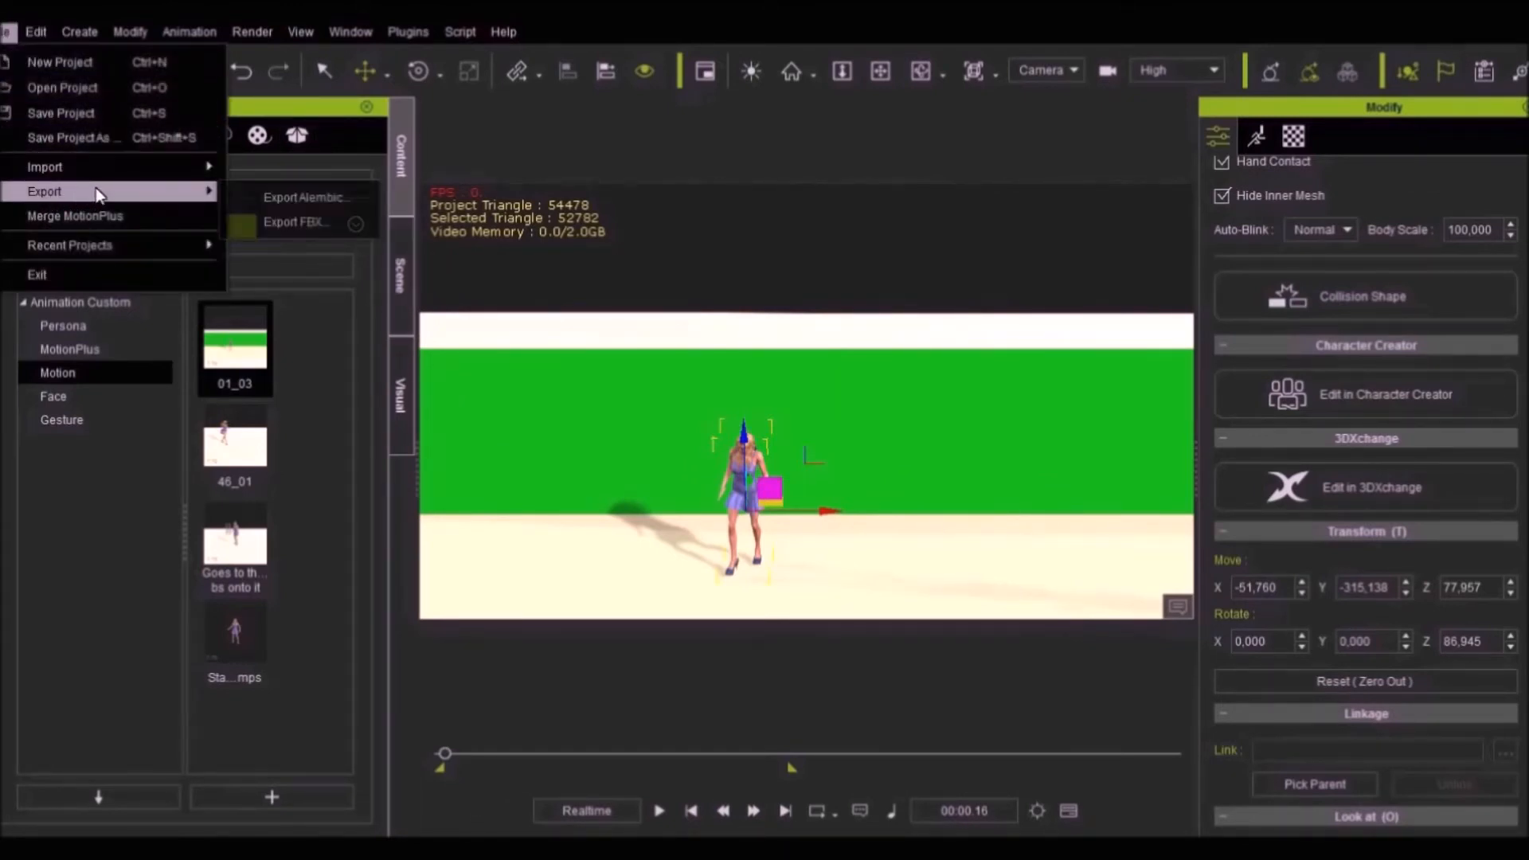
left_click(296, 223)
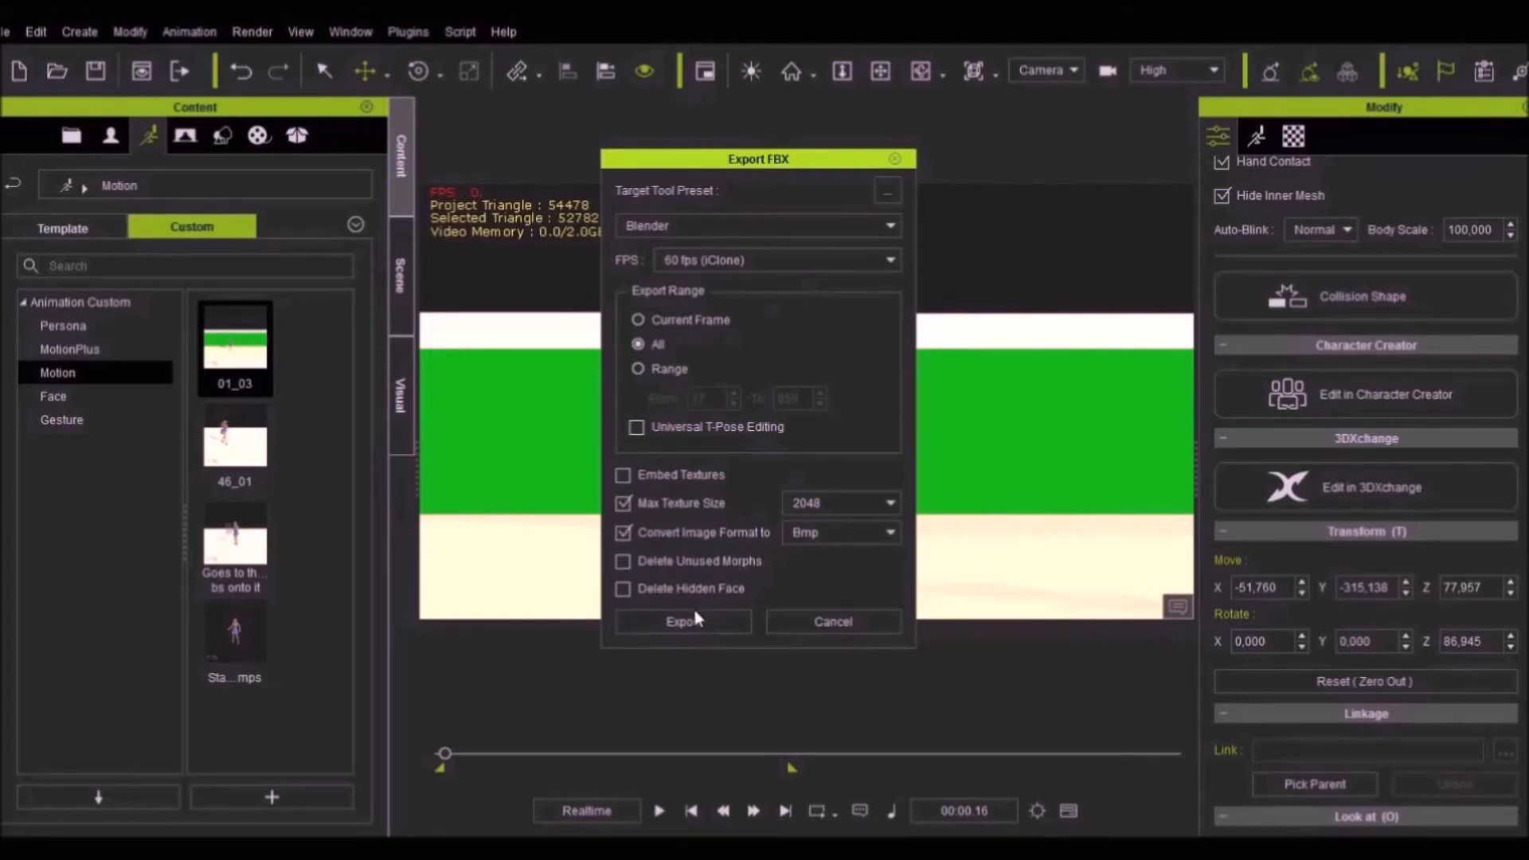
left_click(623, 476)
left_click(715, 623)
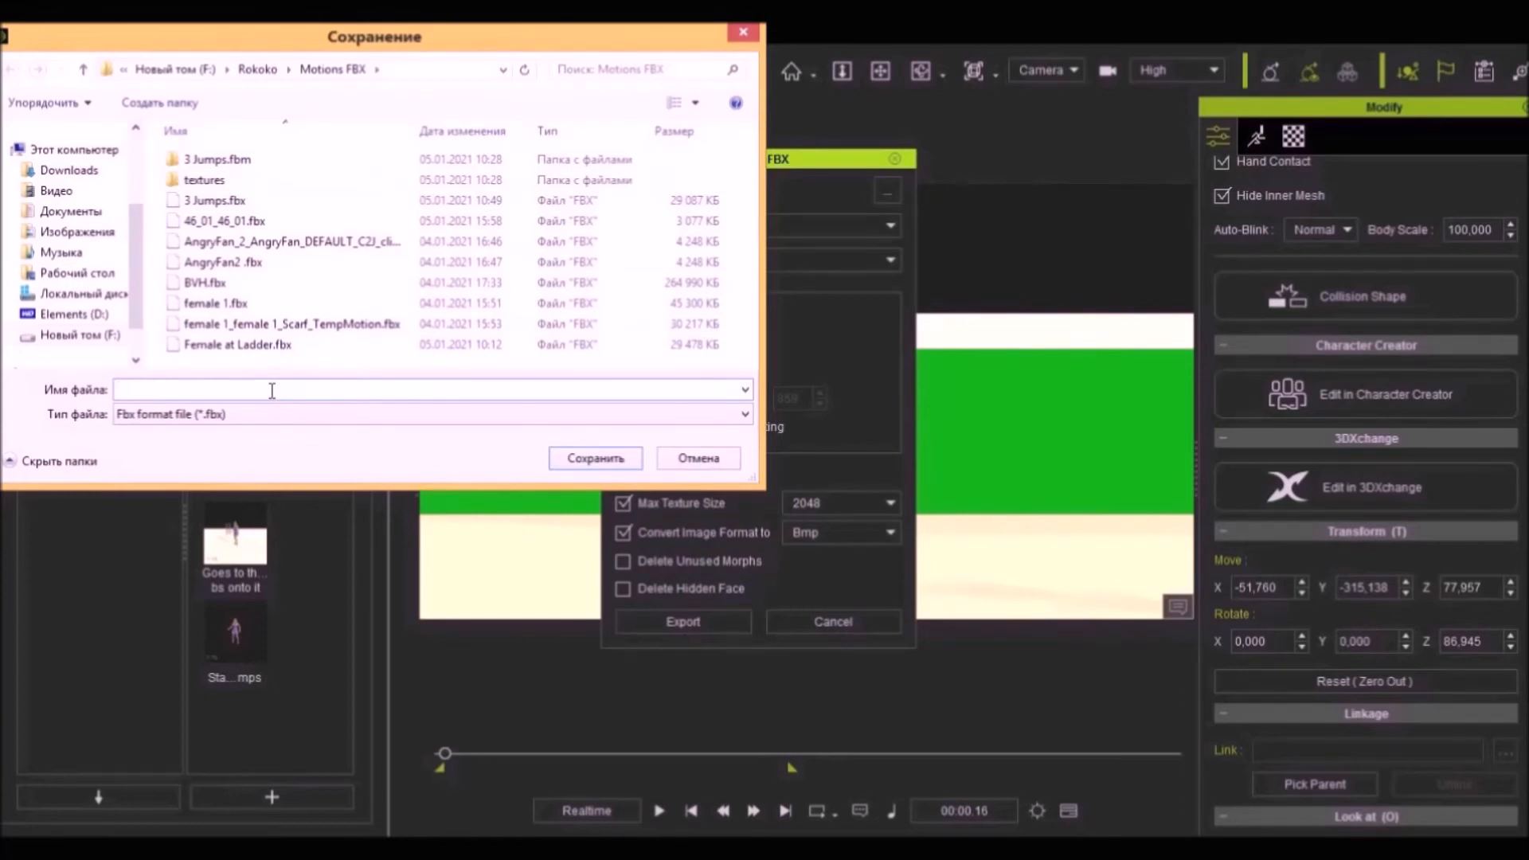
Name the exported file "01 03Ladder" and save it as FBX in the Motions FBX folder.
type("01")
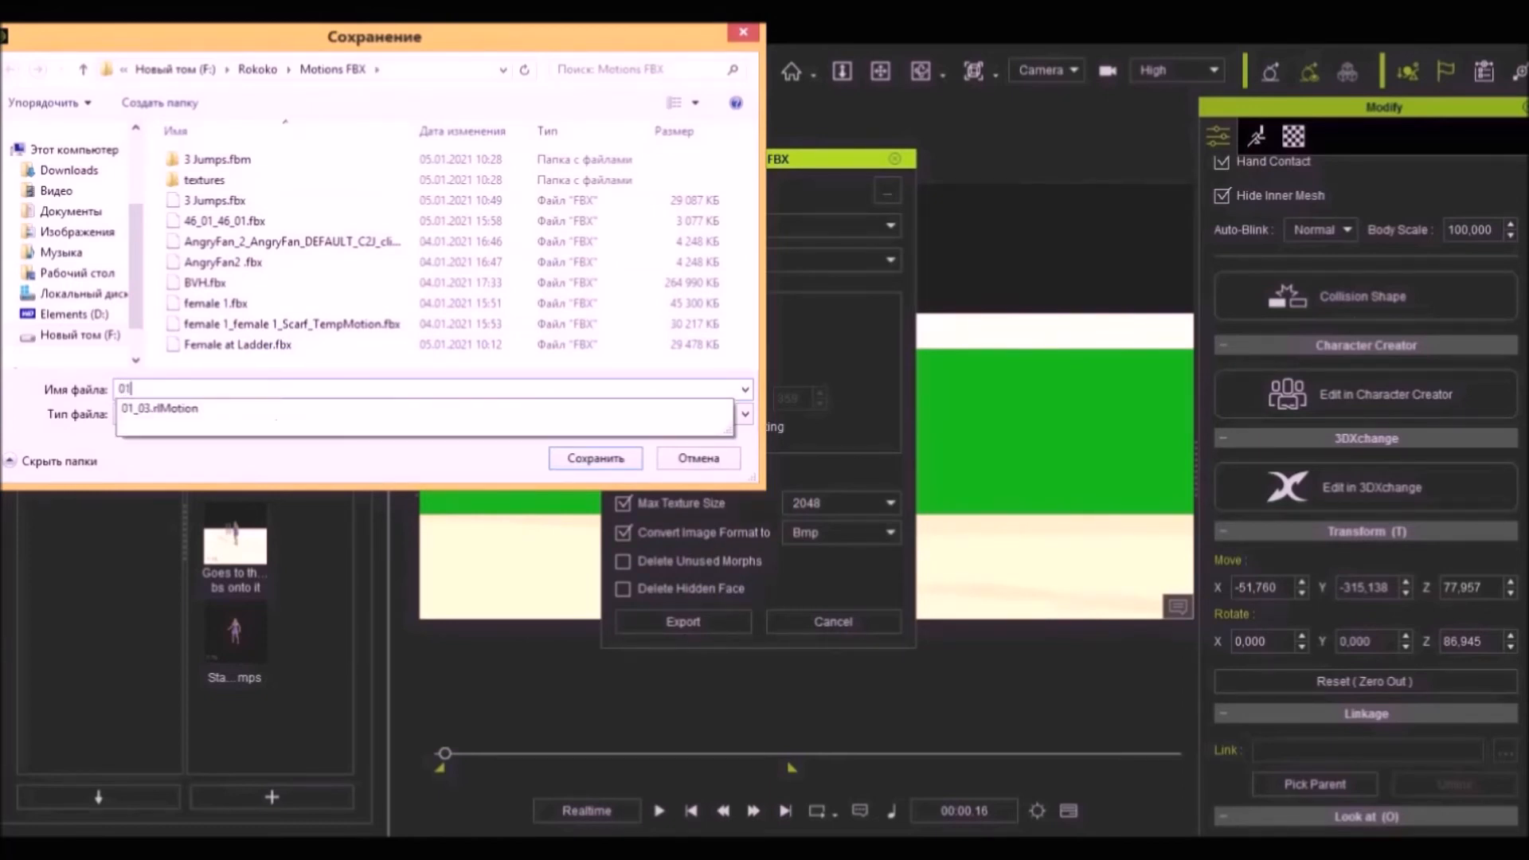
type(" 03")
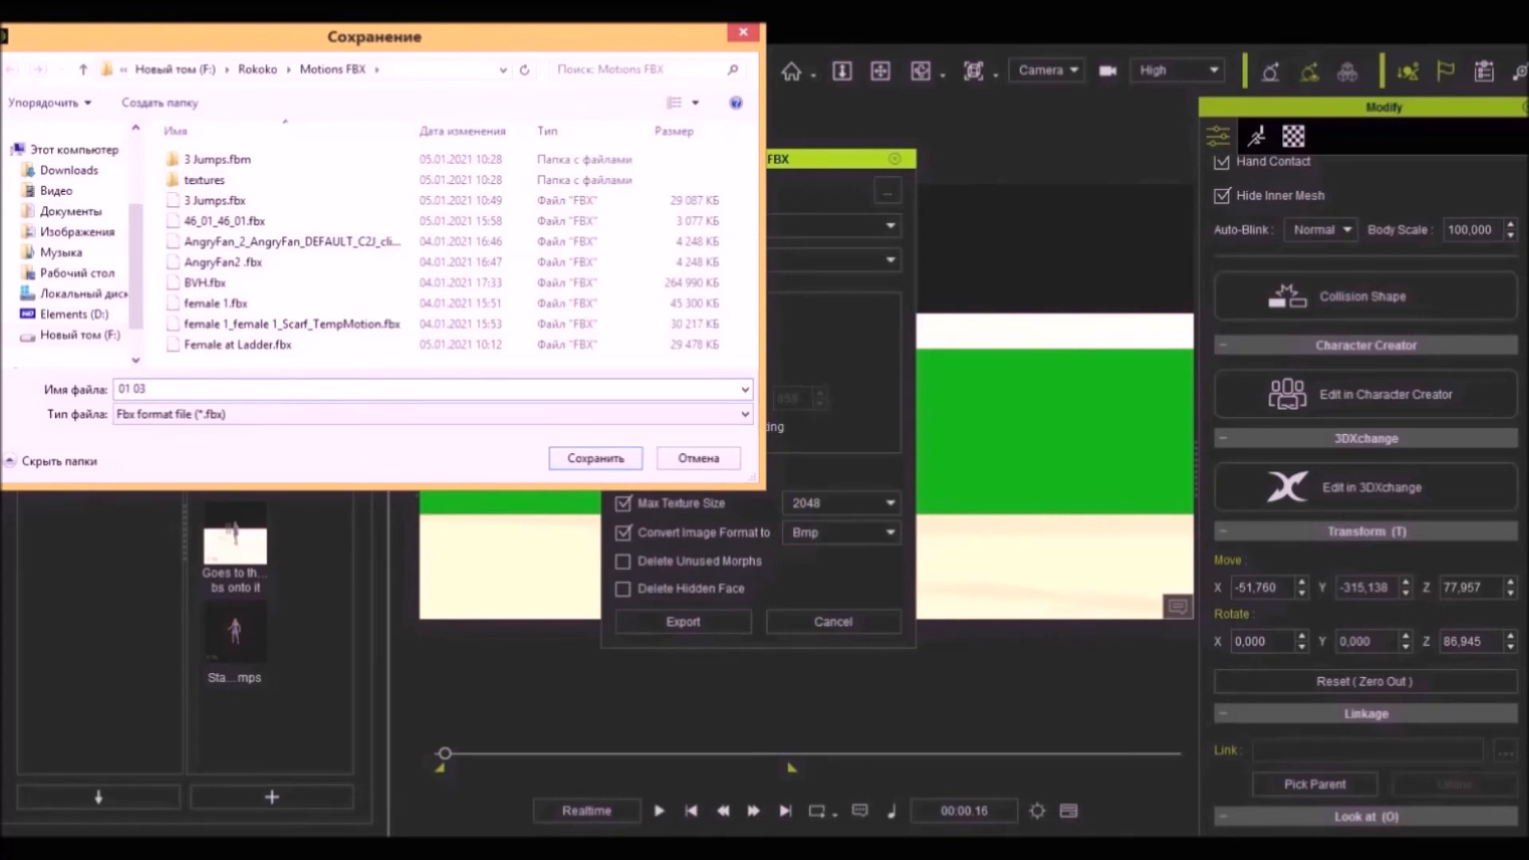
type(" Дфевук")
left_click(1472, 846)
left_click(1448, 724)
left_click_drag(147, 388, 191, 388)
key("BackSpace")
type("Ladder")
left_click(587, 458)
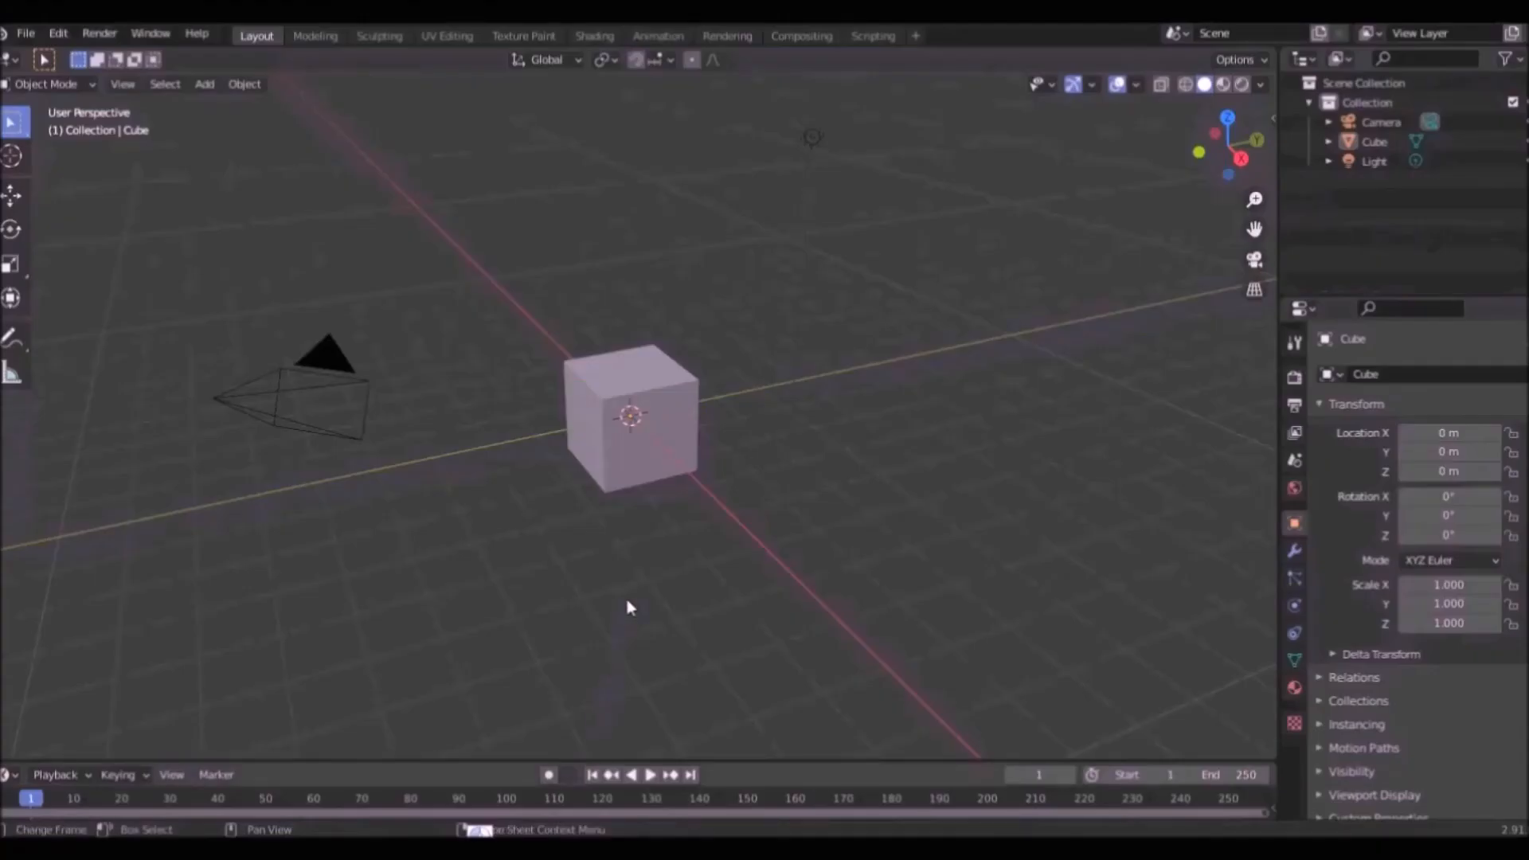
Switch to Blender and delete the default cube from the scene.
left_click(671, 429)
right_click(672, 426)
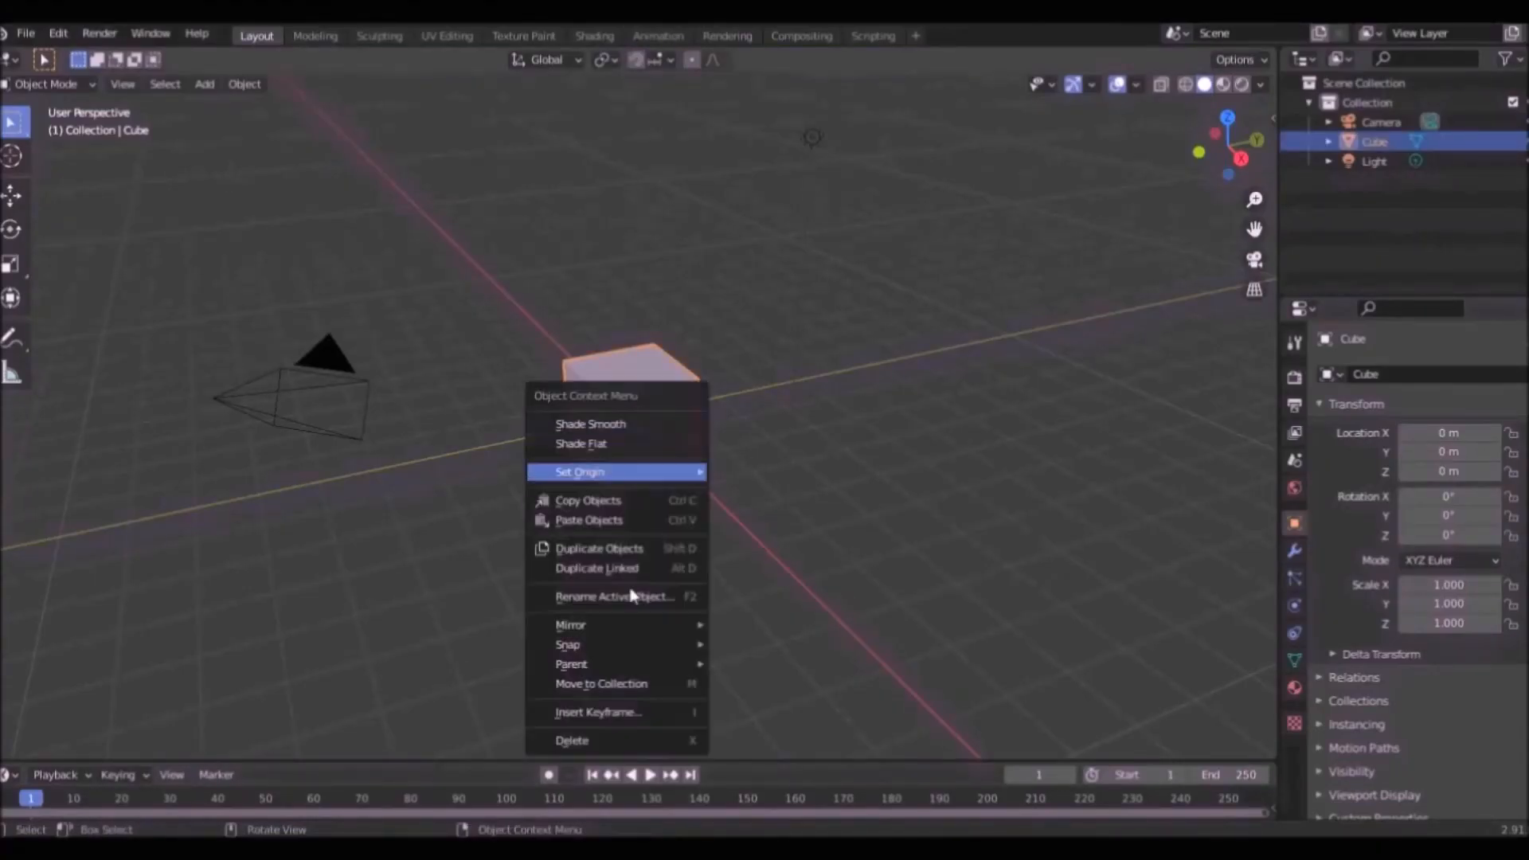
left_click(594, 744)
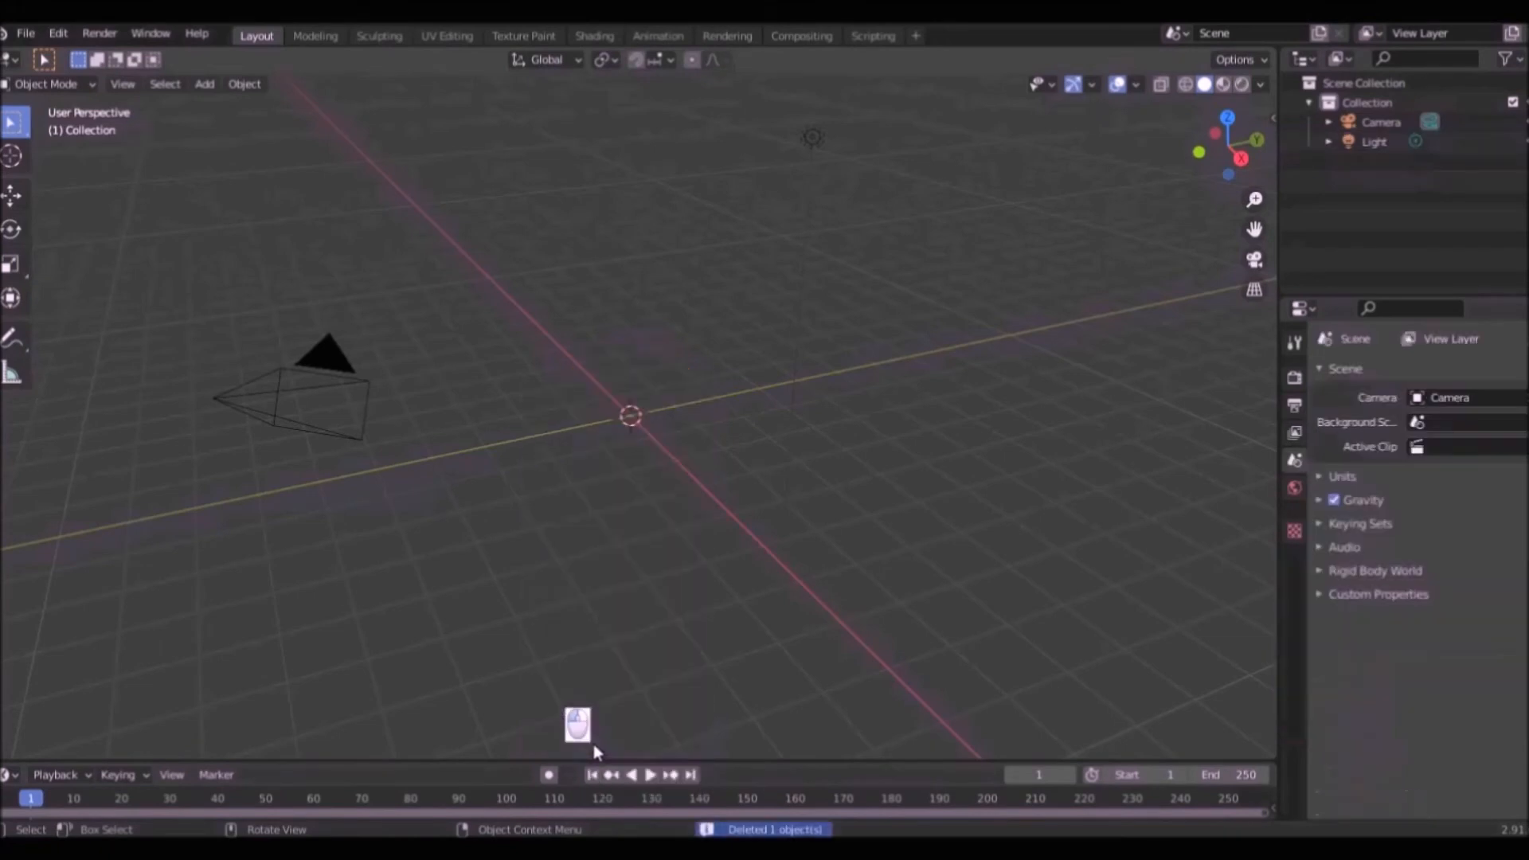
Import the FBX file 01 03Ladder.fbx from the F:\Rokoko\Motions FBX folder.
left_click(26, 33)
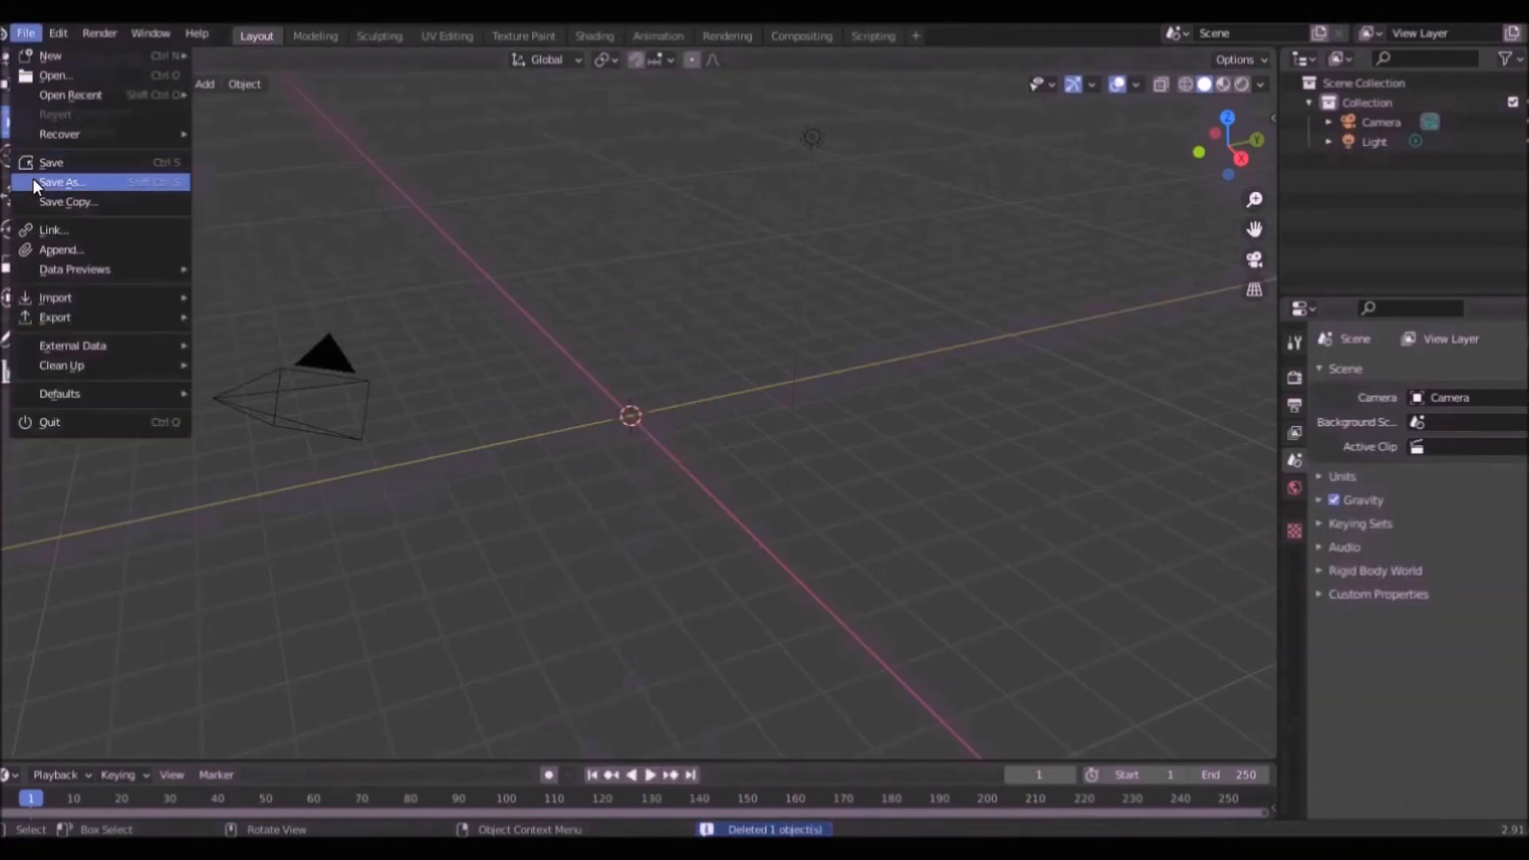
mouse_move(80, 301)
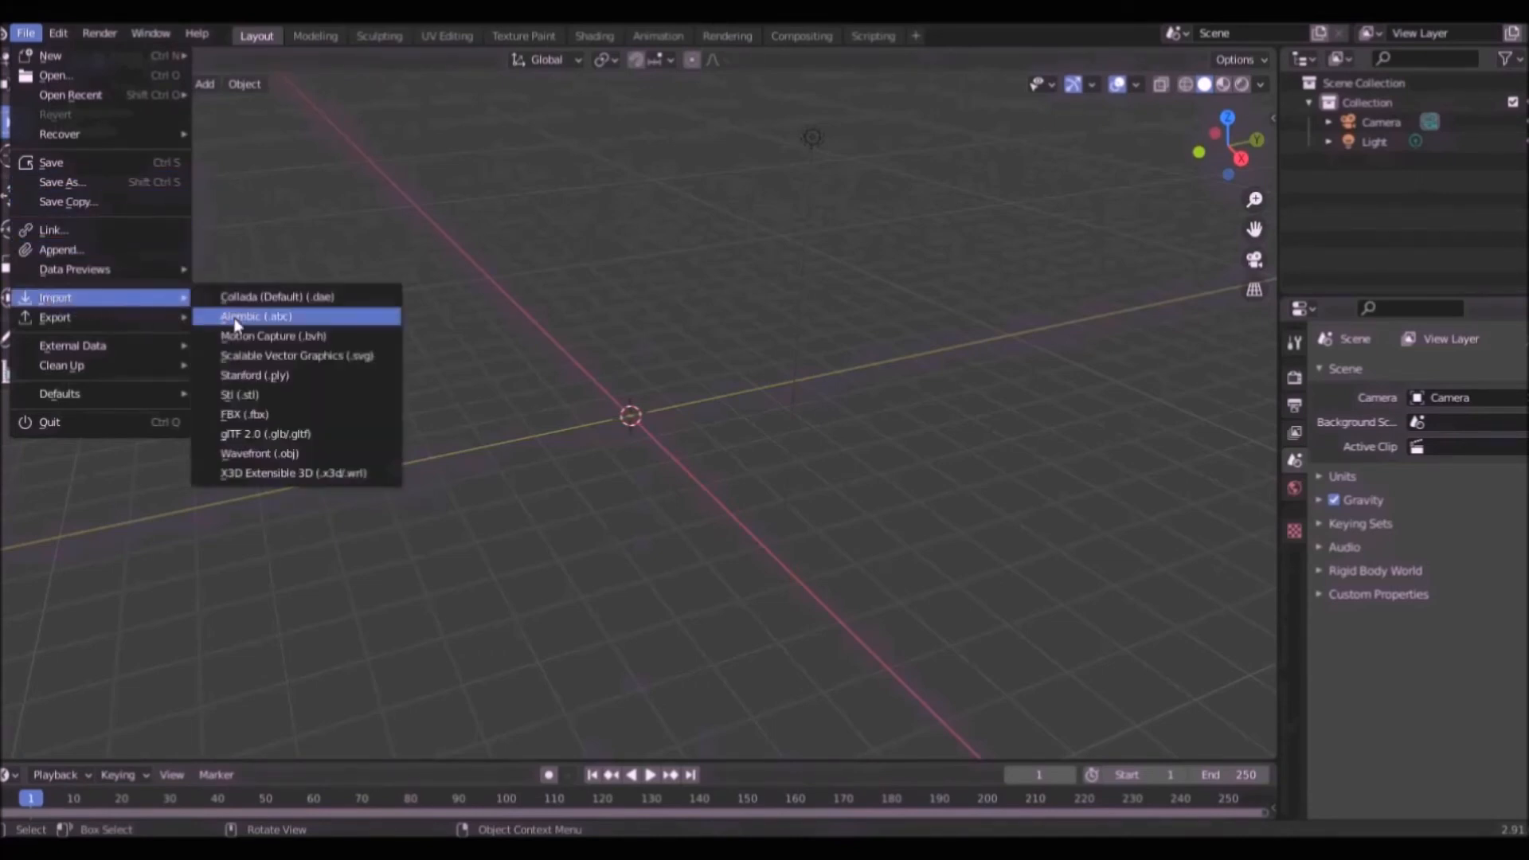
left_click(284, 413)
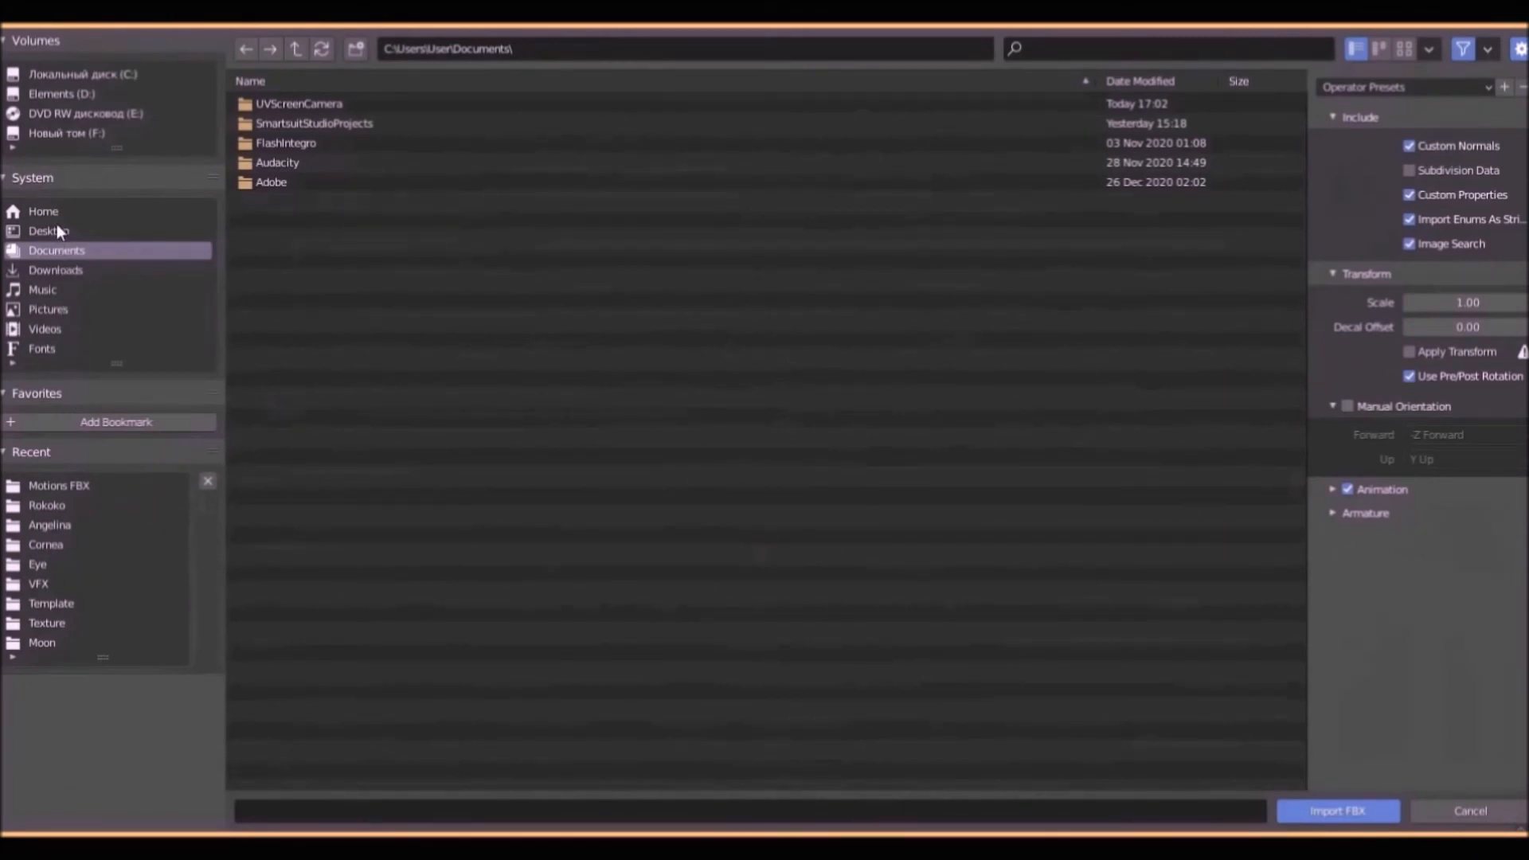
left_click(55, 136)
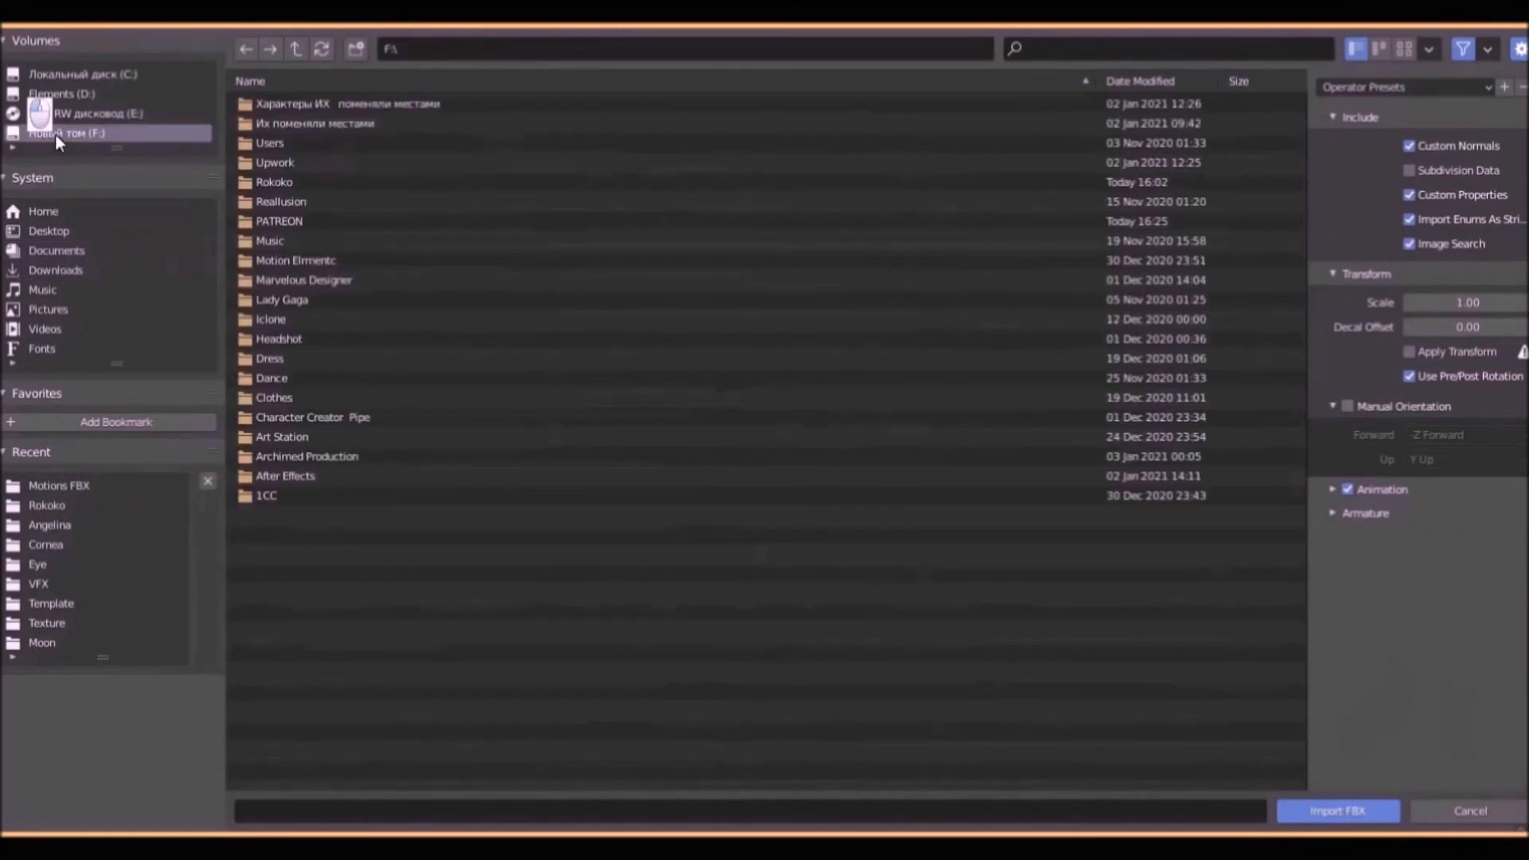
left_click(277, 181)
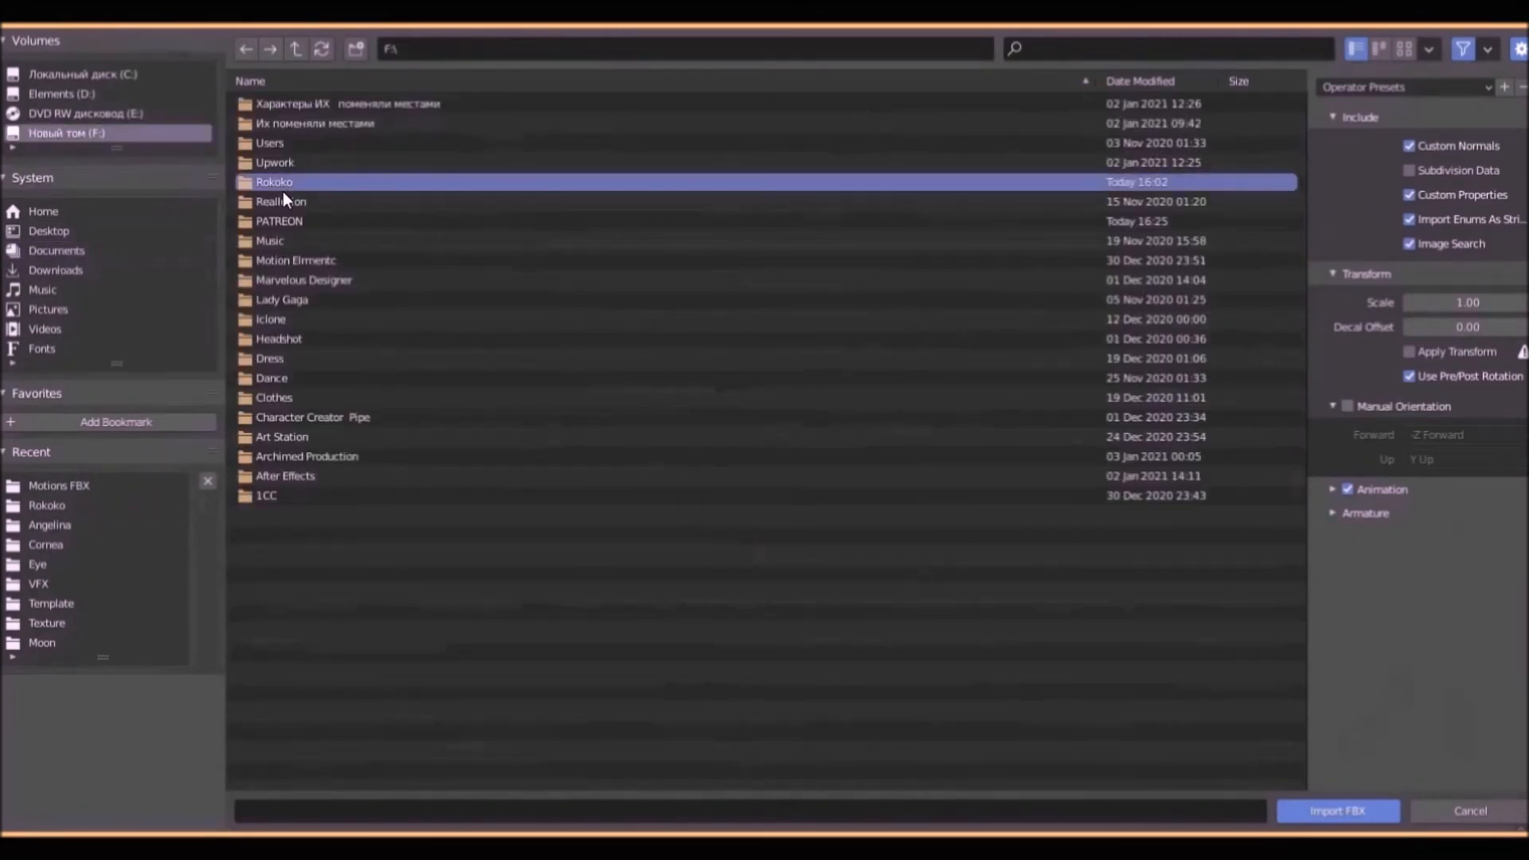
left_click(1368, 812)
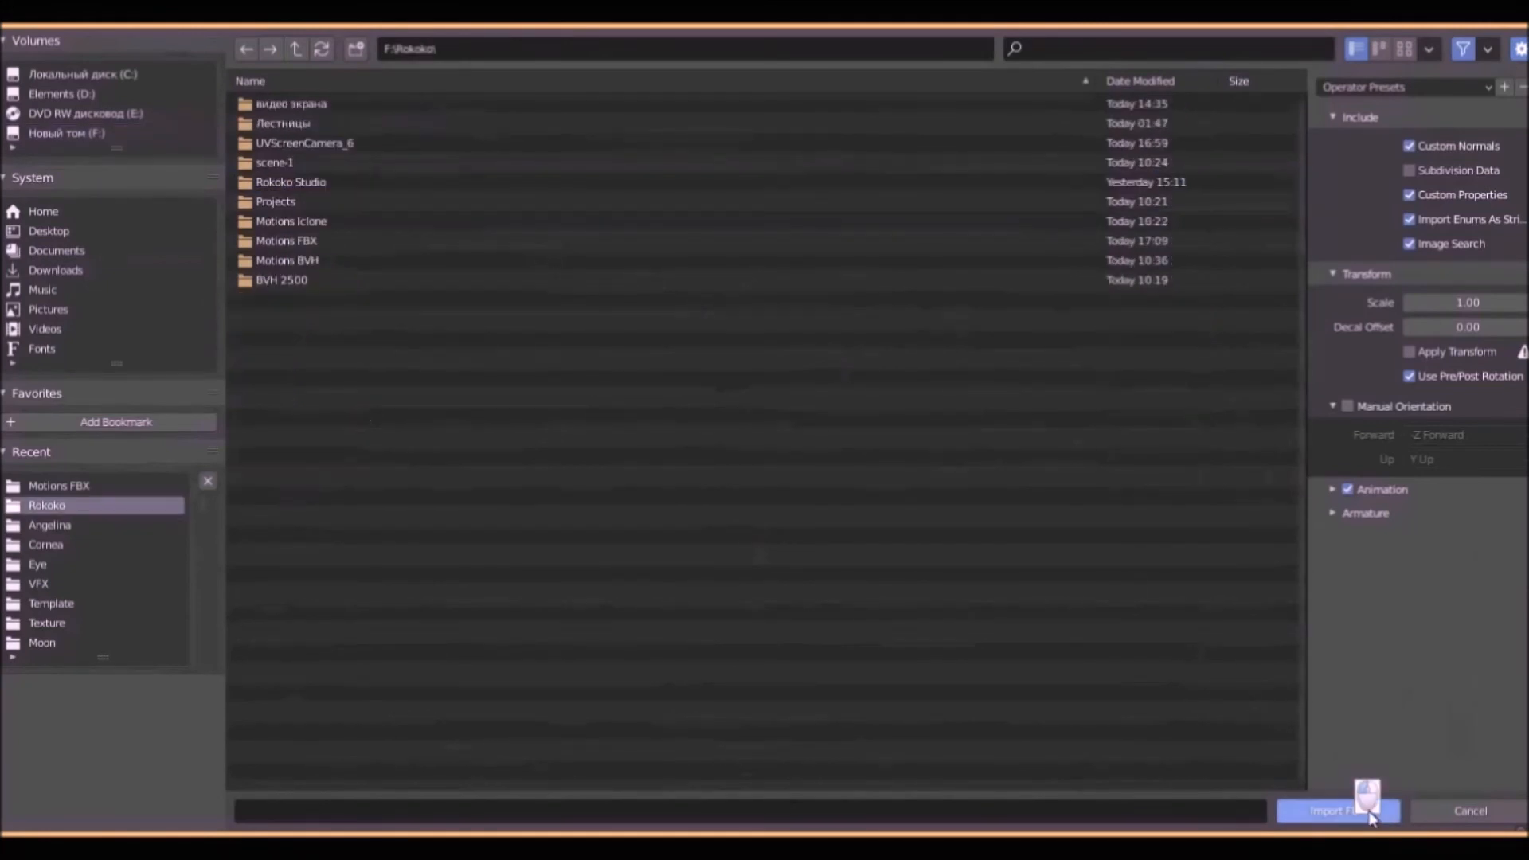
left_click(339, 239)
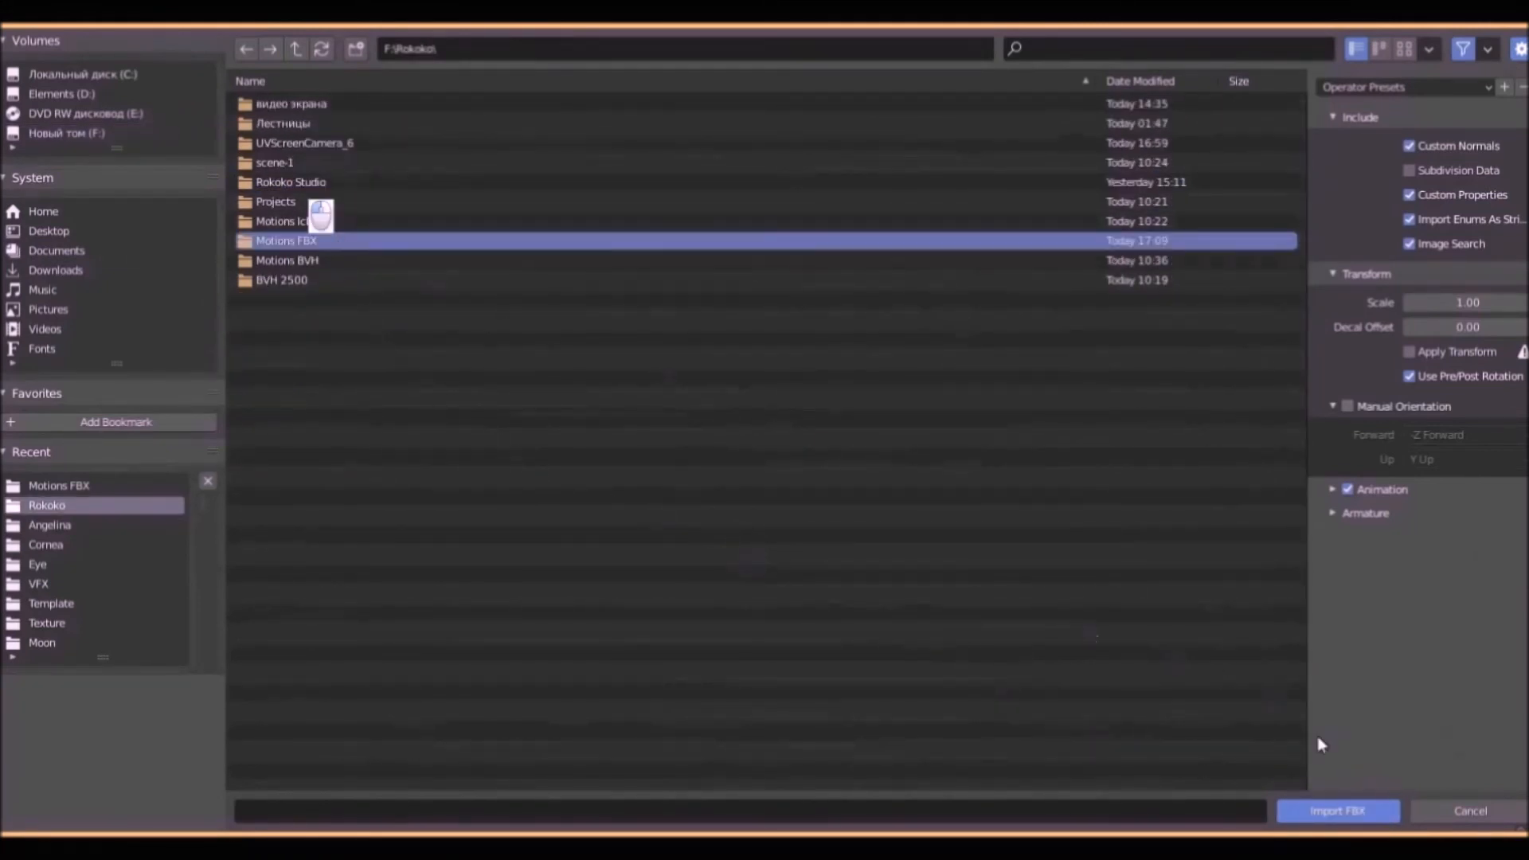
left_click(1360, 816)
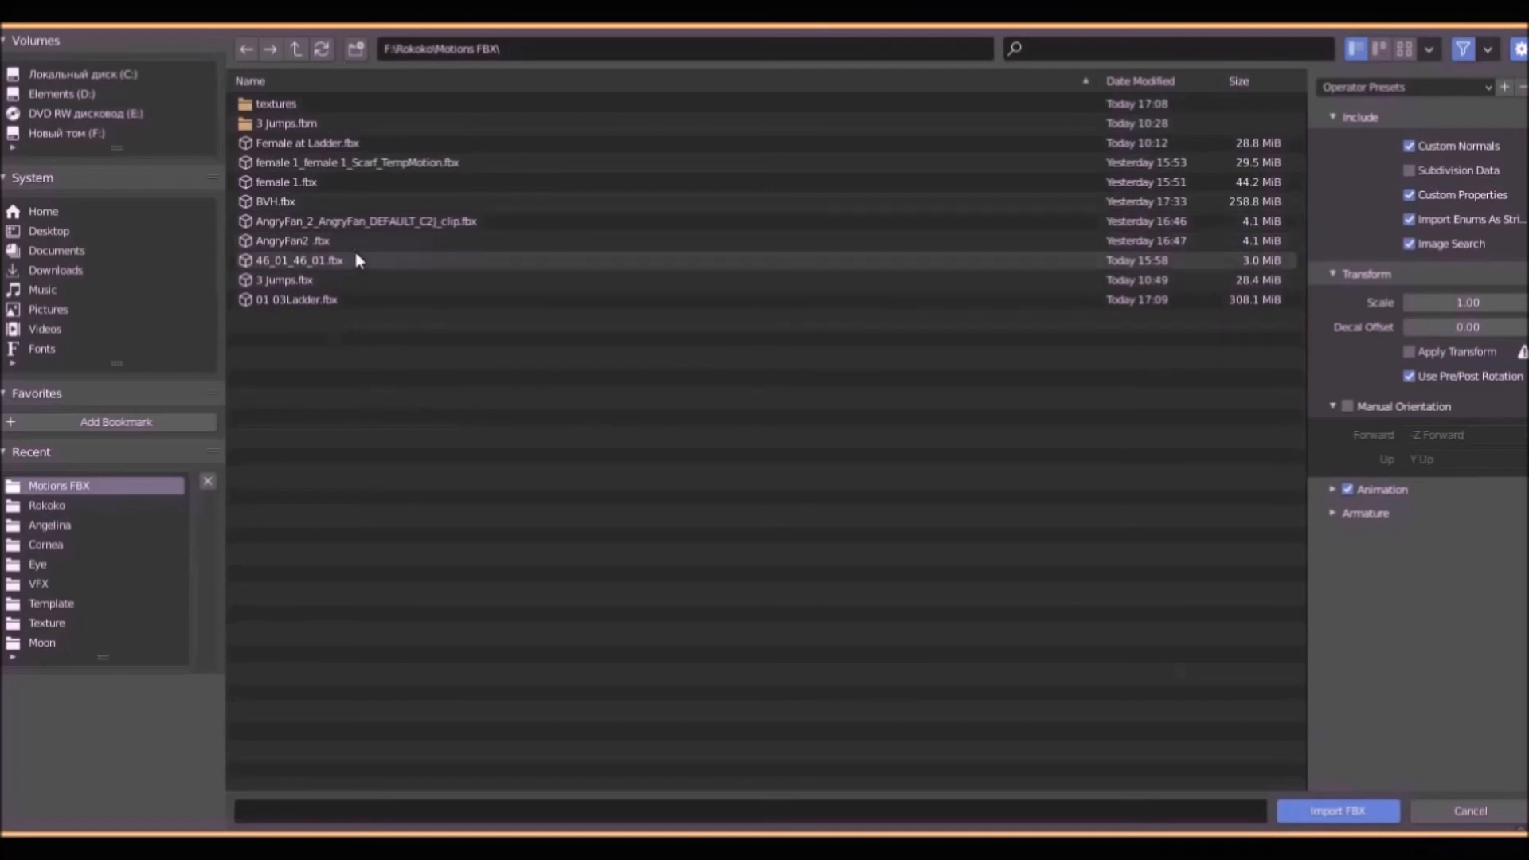
left_click(330, 297)
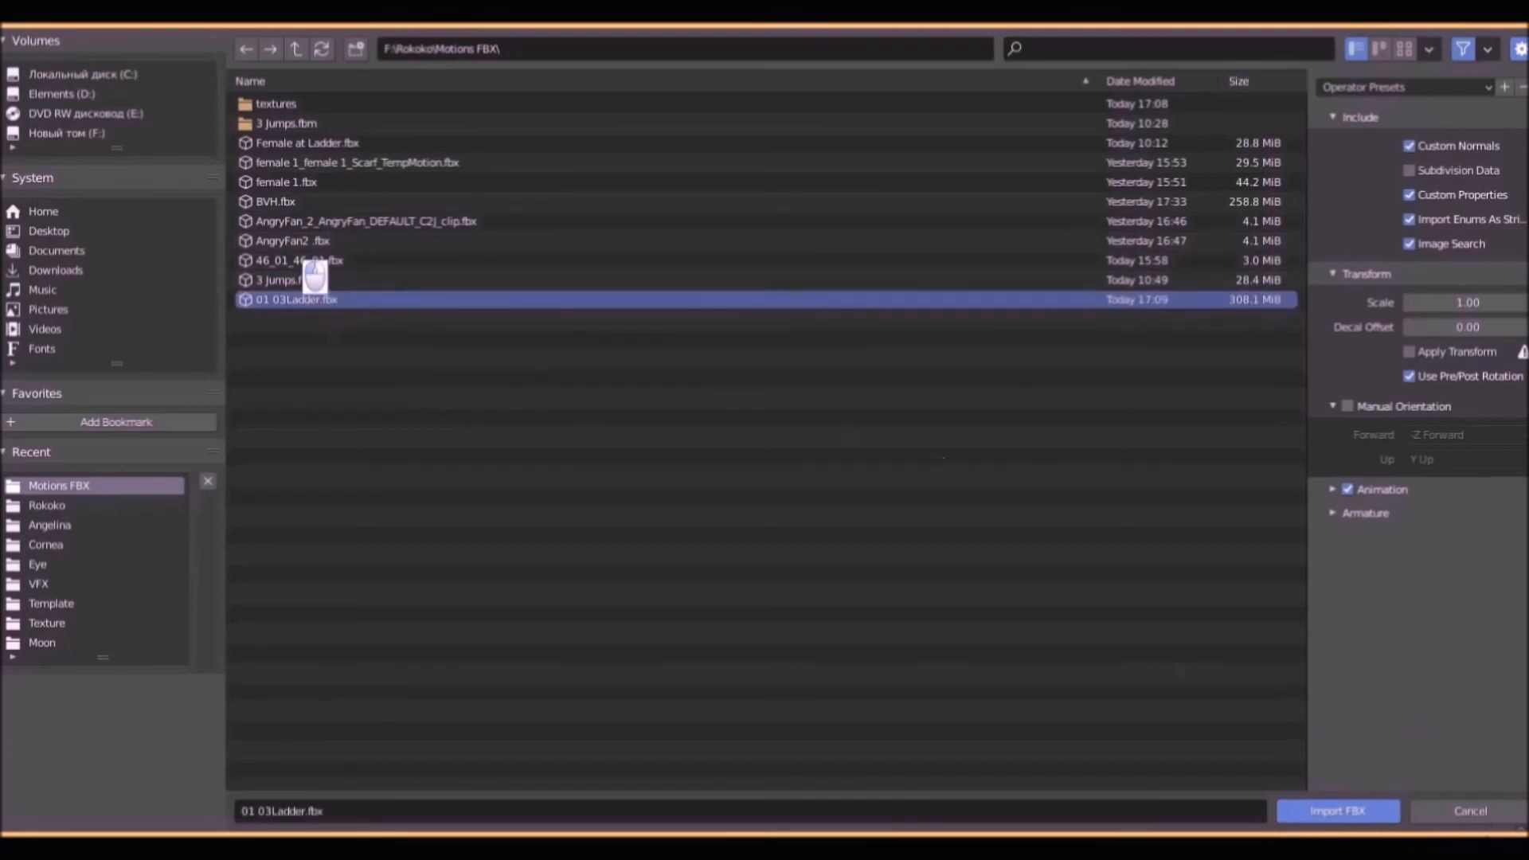
left_click(1363, 820)
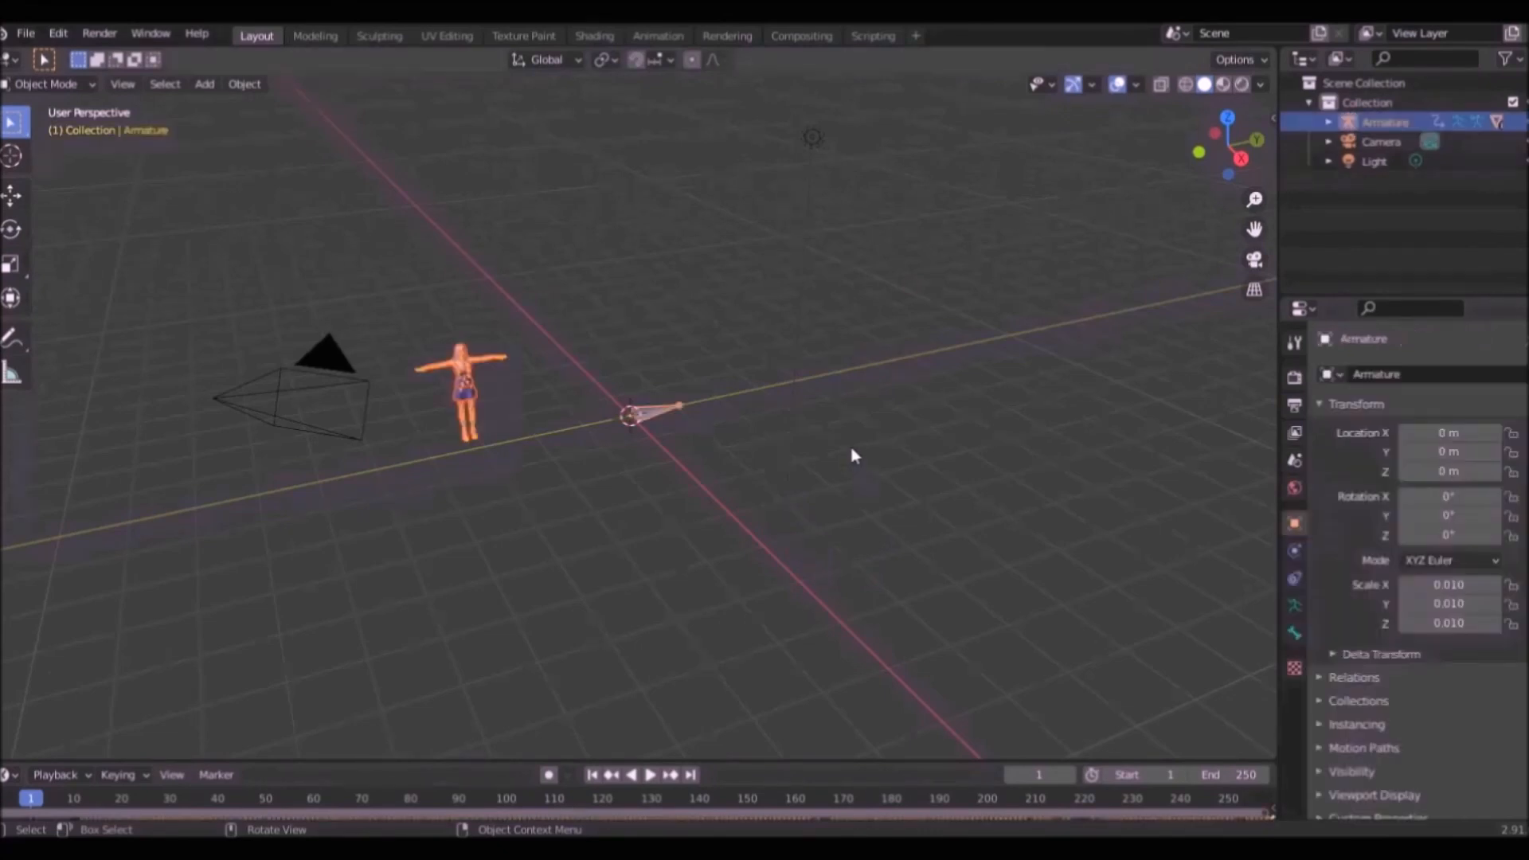
Expand the imported Armature's hierarchy, hide the armature in the viewport, and deselect everything.
scroll(699, 450, "up", 4)
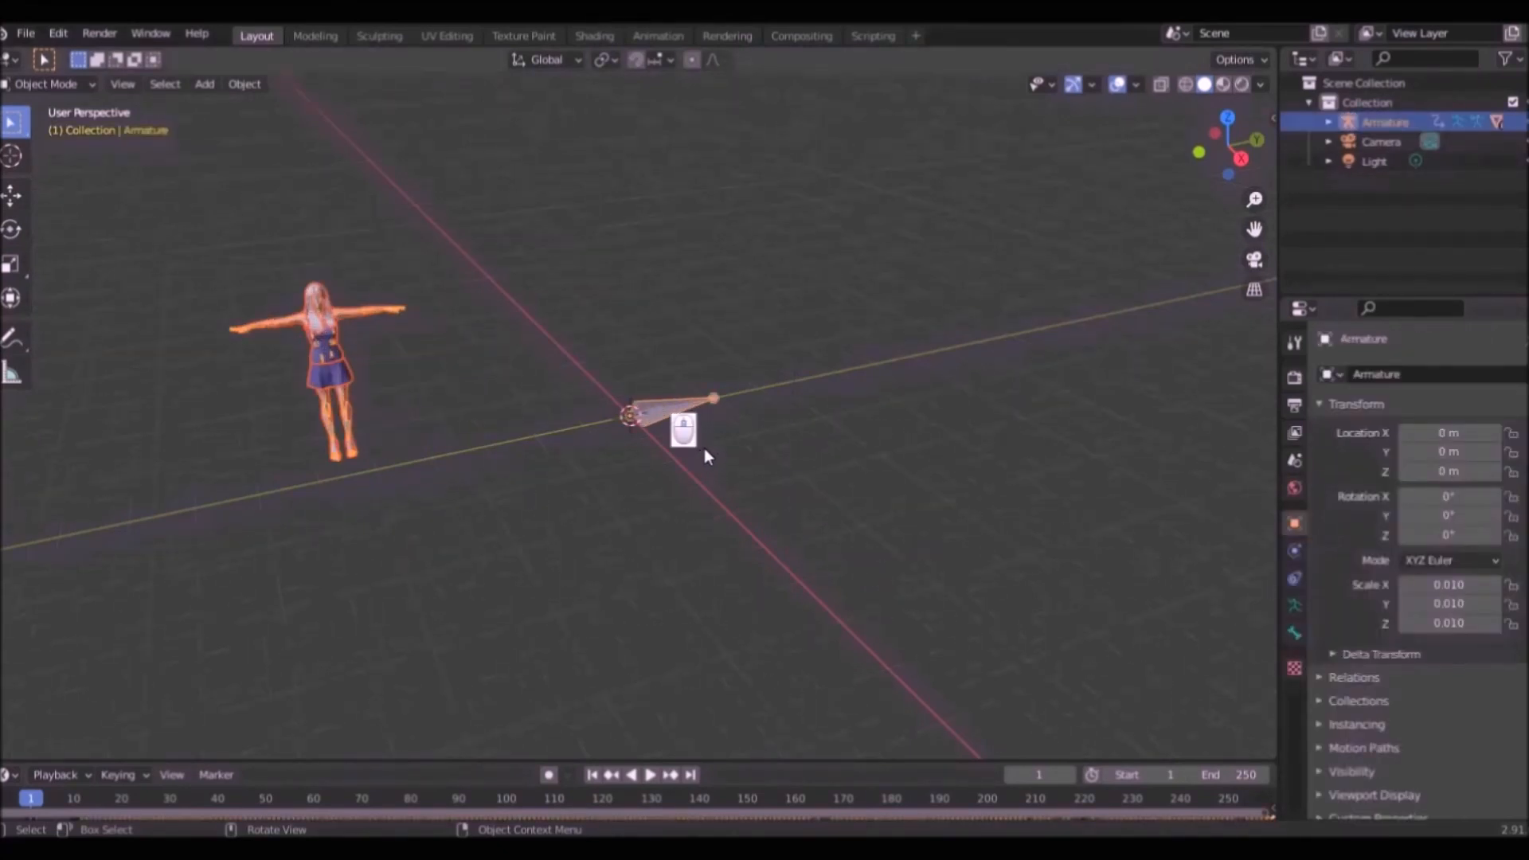
scroll(705, 452, "up", 1)
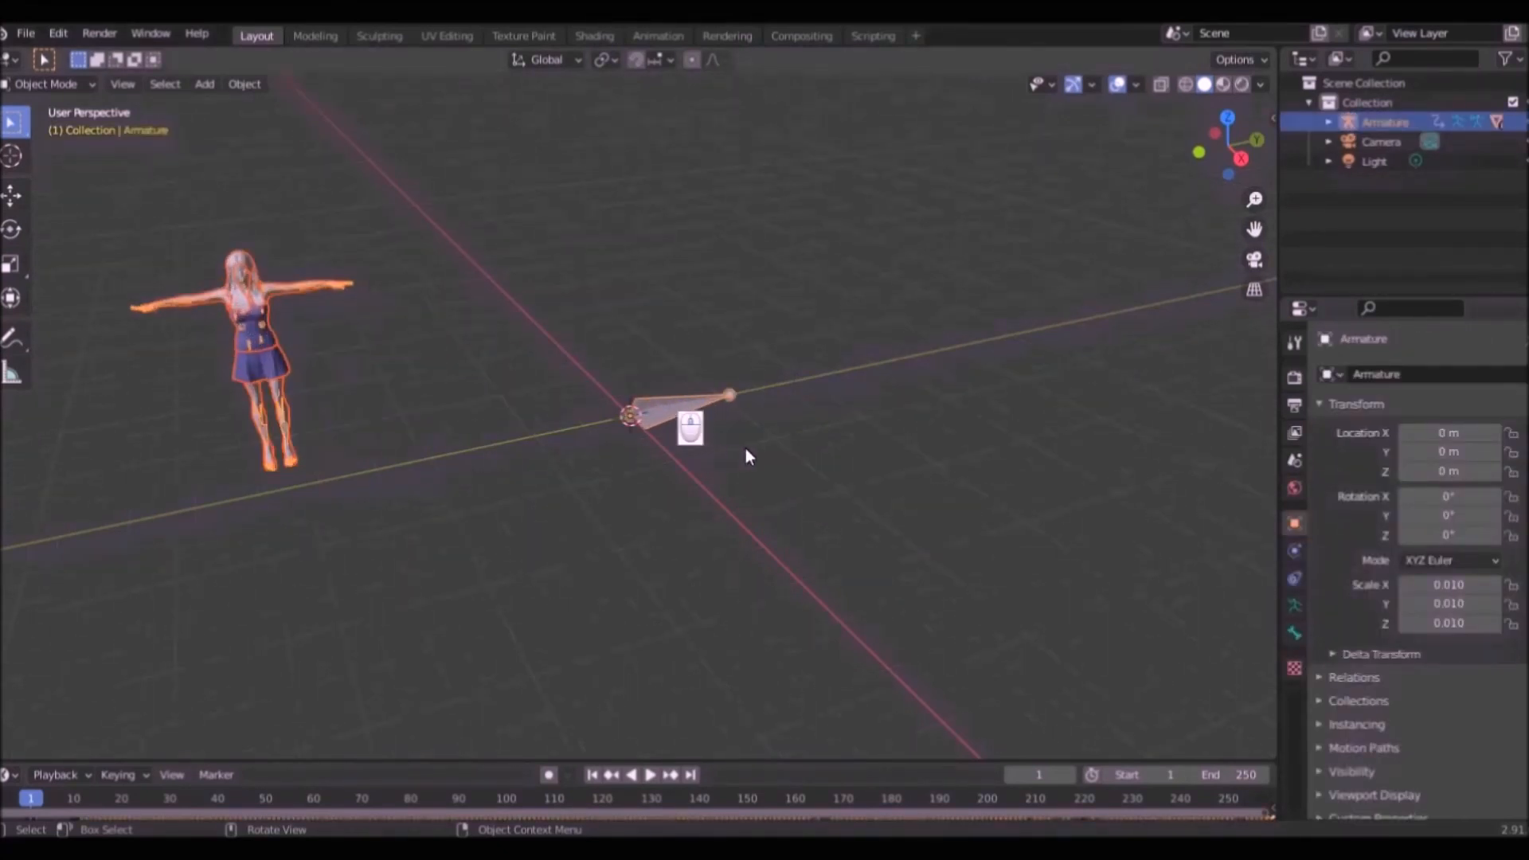
left_click(1329, 122)
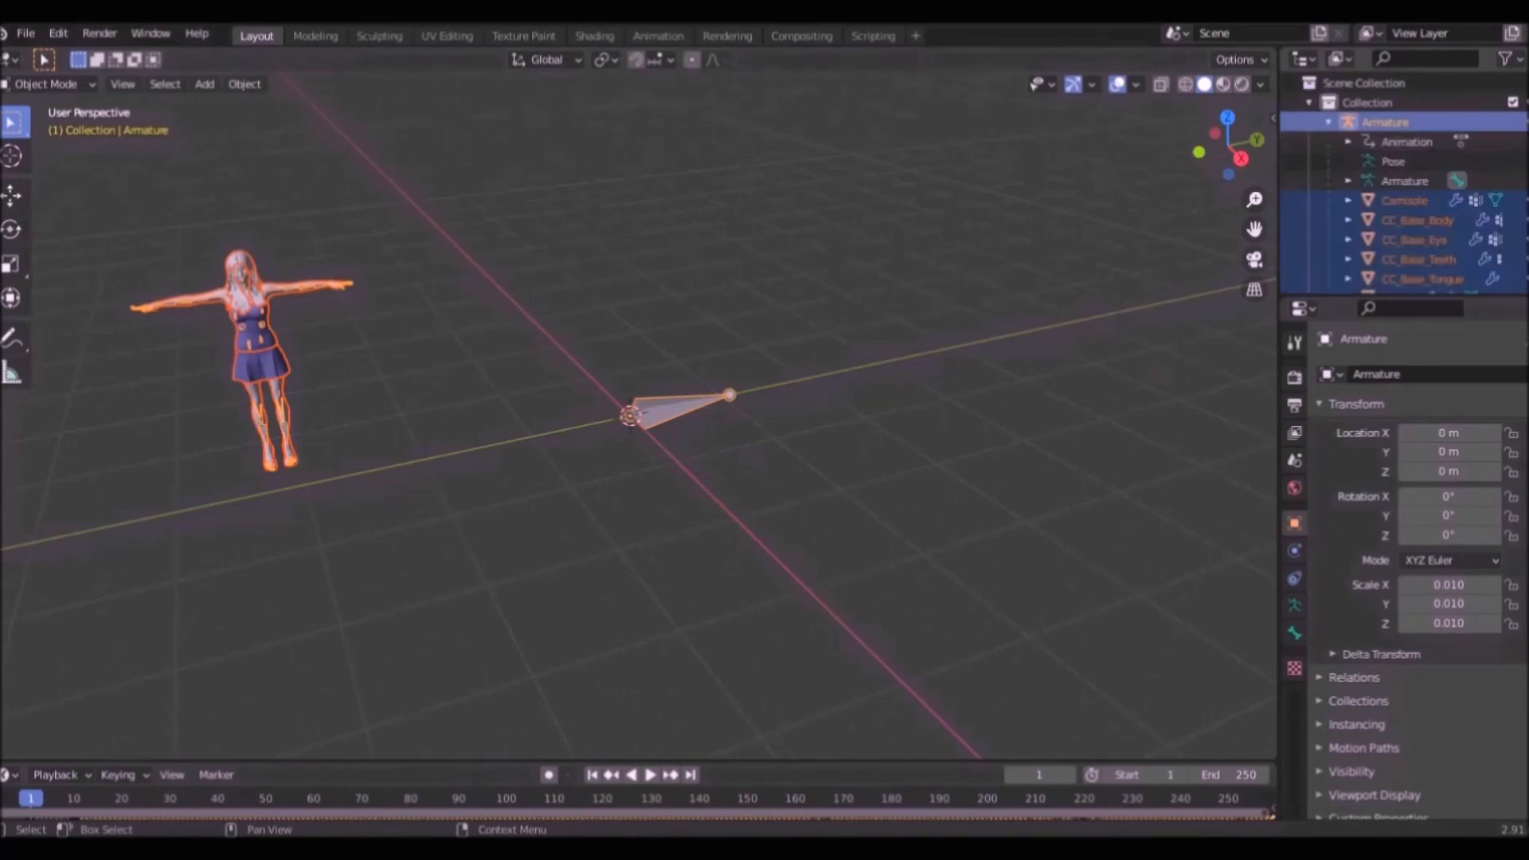
left_click(1526, 122)
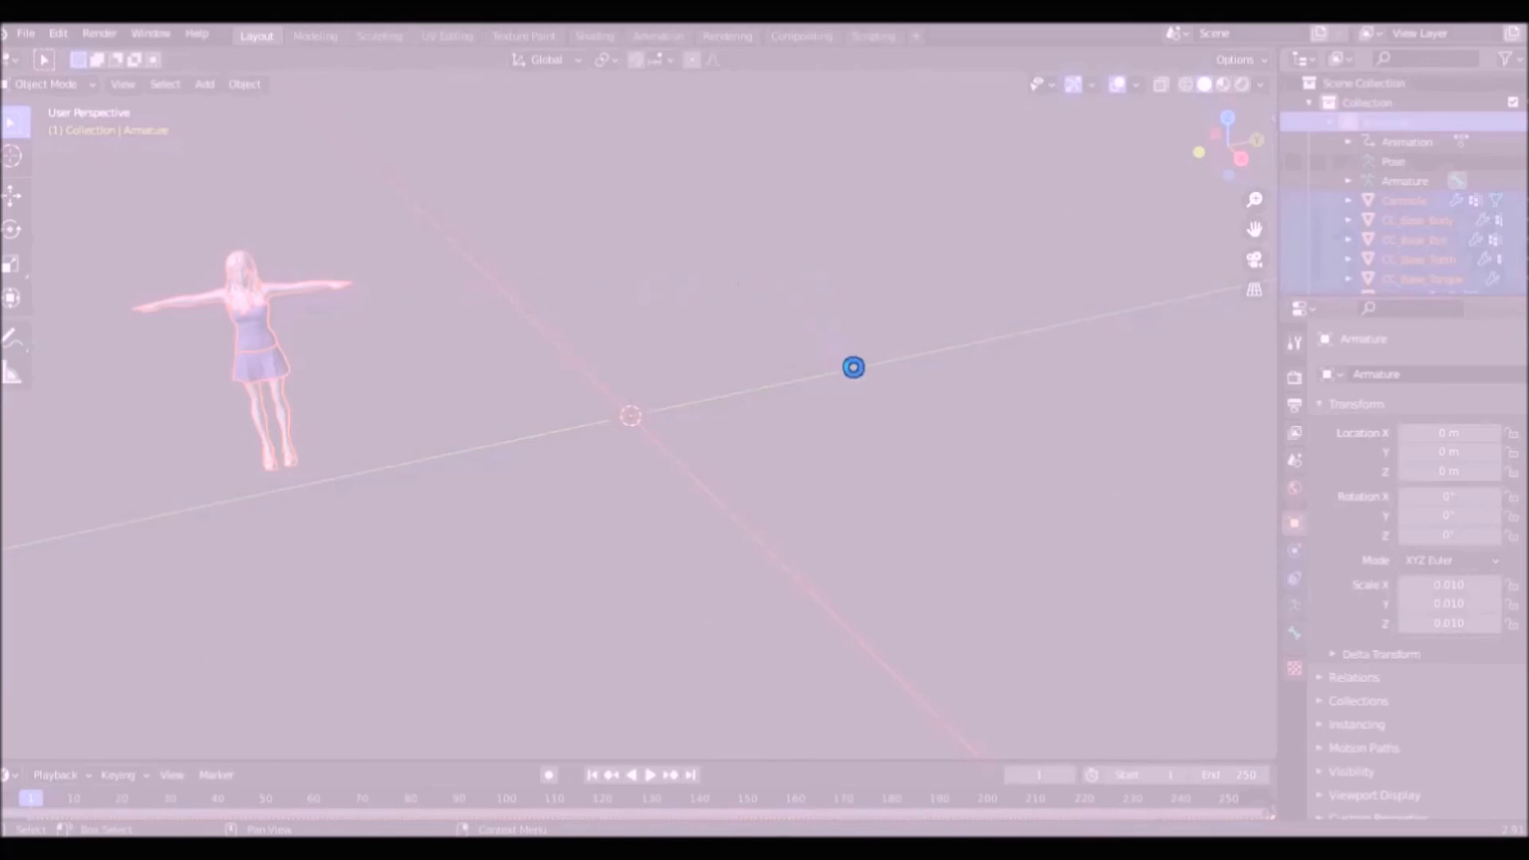
key("alt+a")
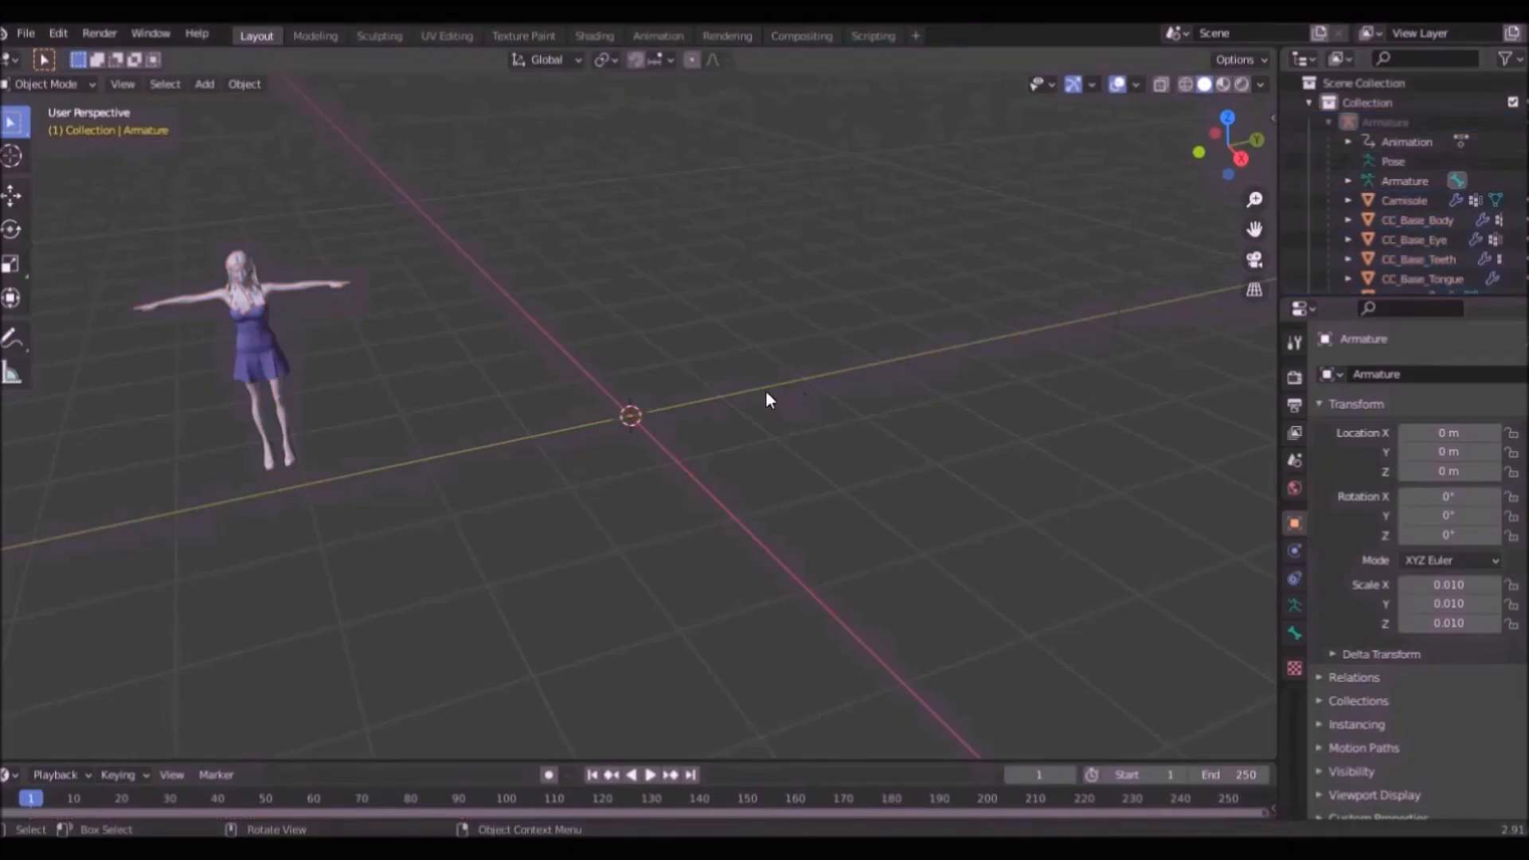
Play the imported character's animation, view it from another angle, and stop playback.
left_click(651, 775)
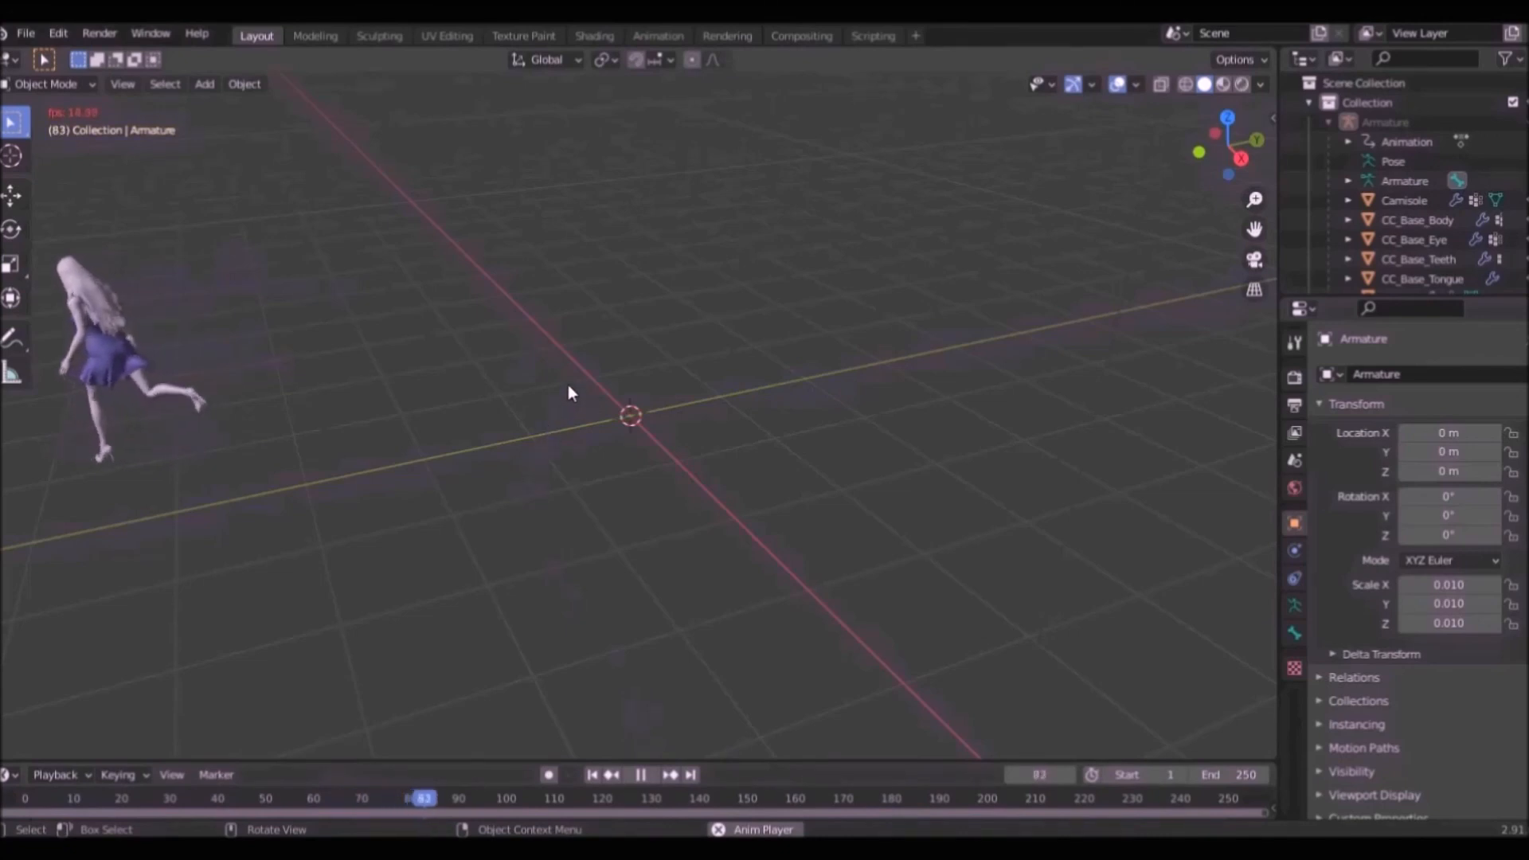
middle_click_drag(569, 385, 761, 355)
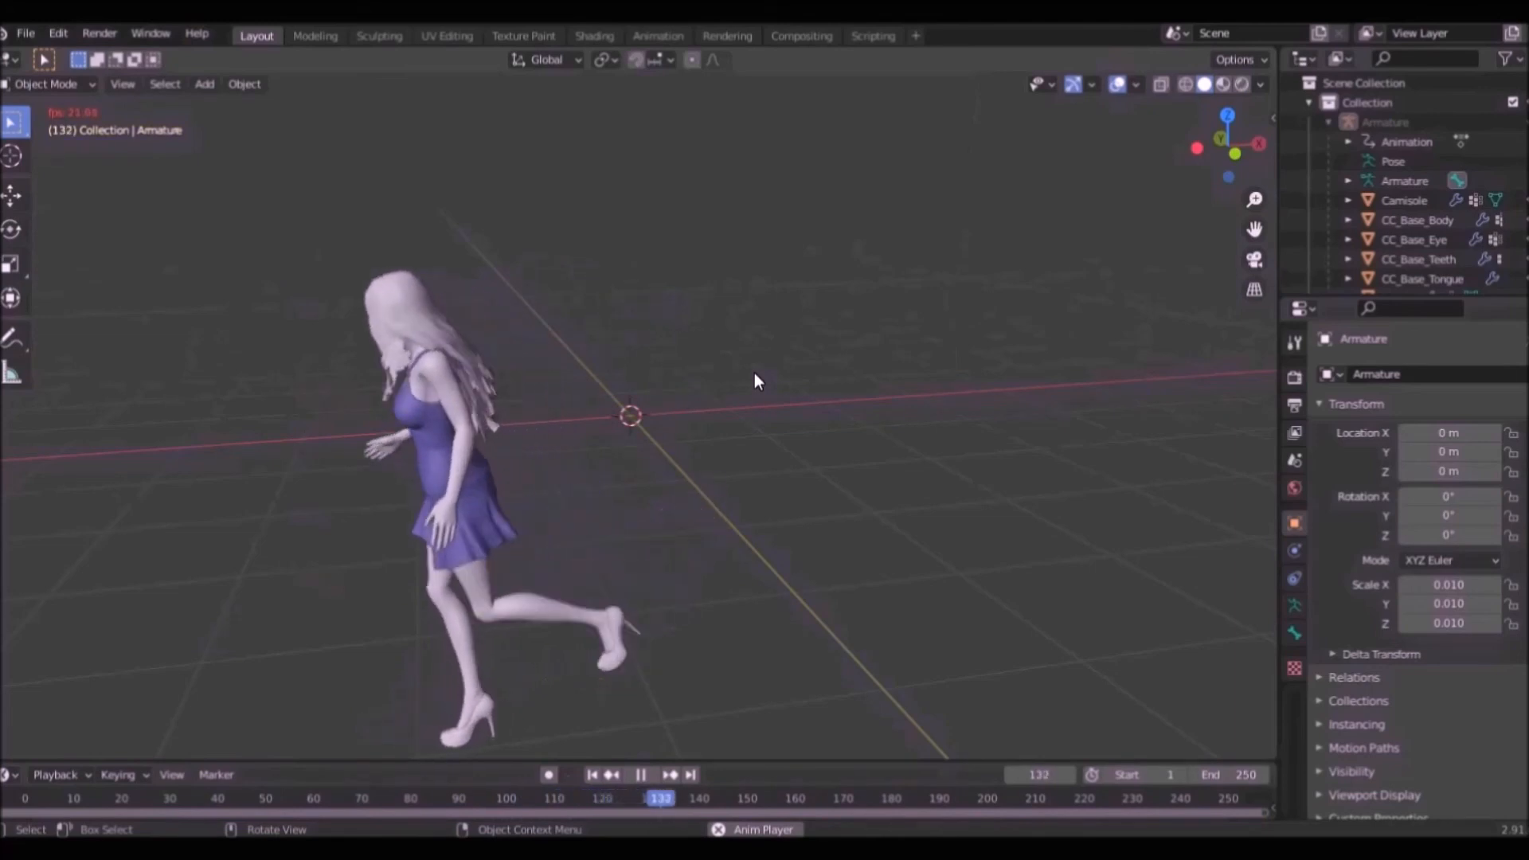
left_click(642, 775)
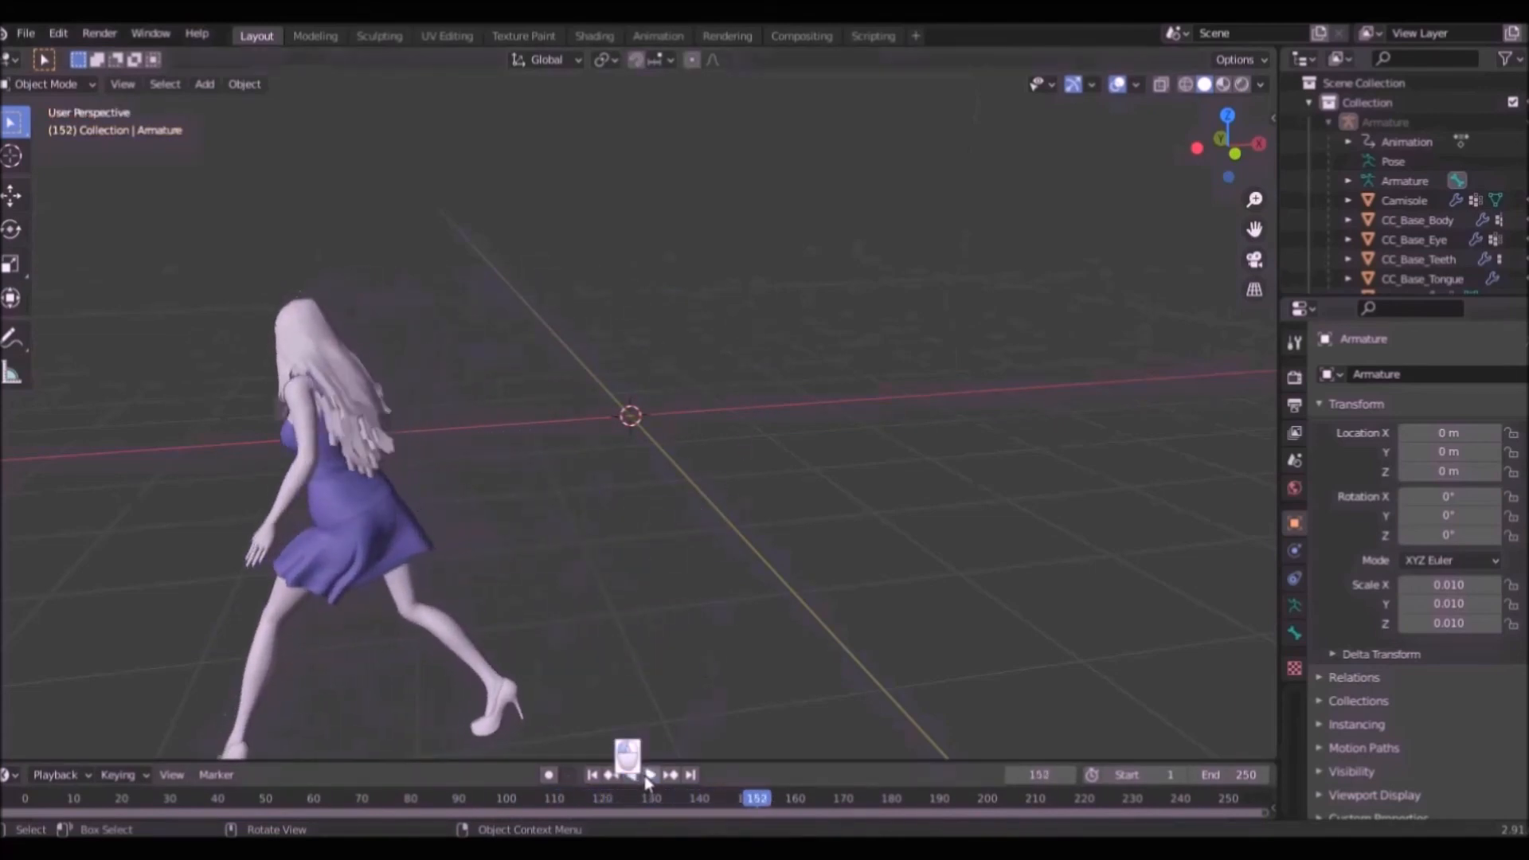